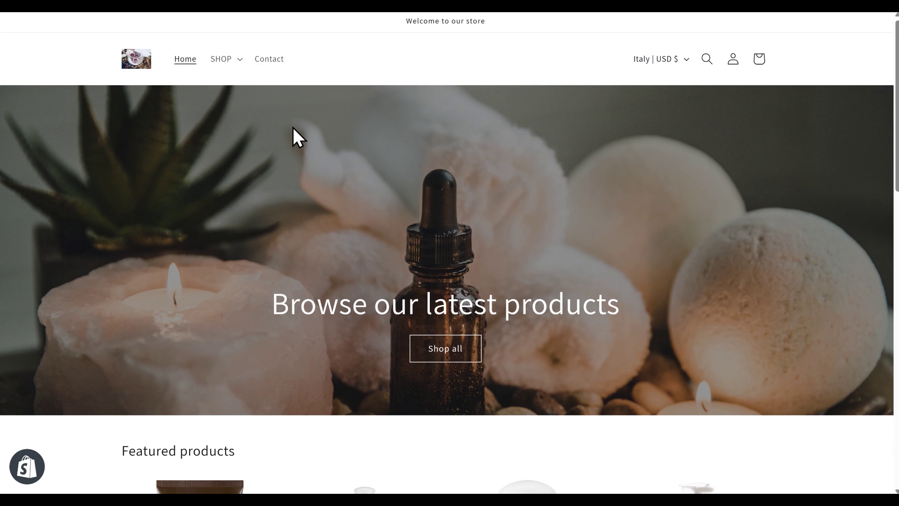
Browse the store's Cleansers collection and its five products priced $16.00 to $25.00.
{"action": "left_click", "coordinate": [243, 64]}
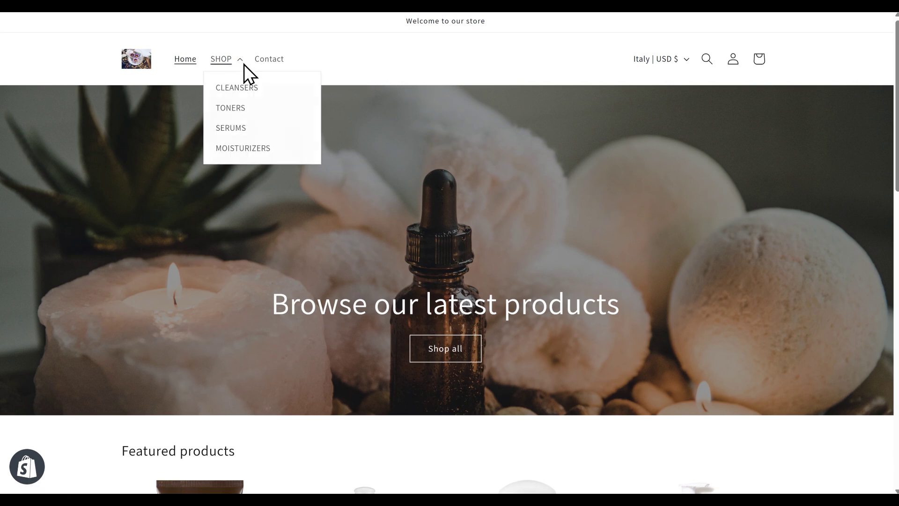
{"action": "left_click", "coordinate": [244, 95]}
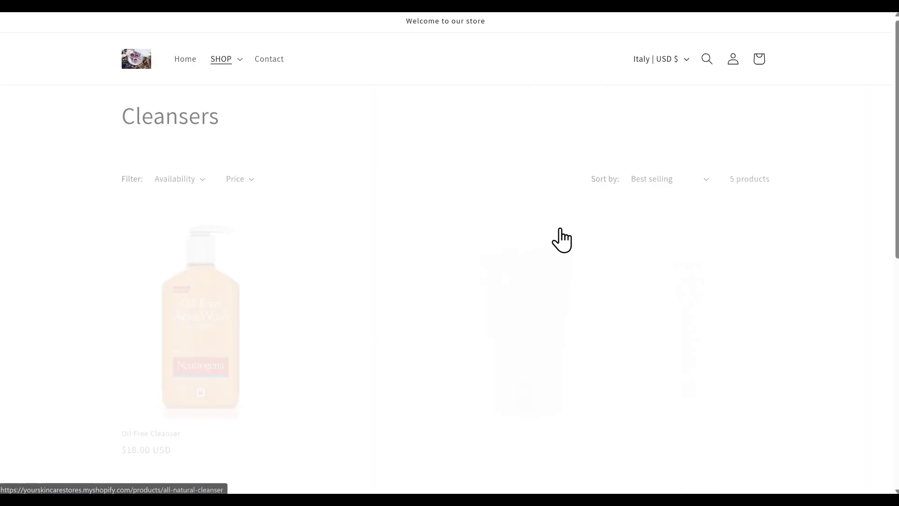
{"action": "scroll", "coordinate": [799, 282], "scroll_direction": "down", "scroll_amount": 2}
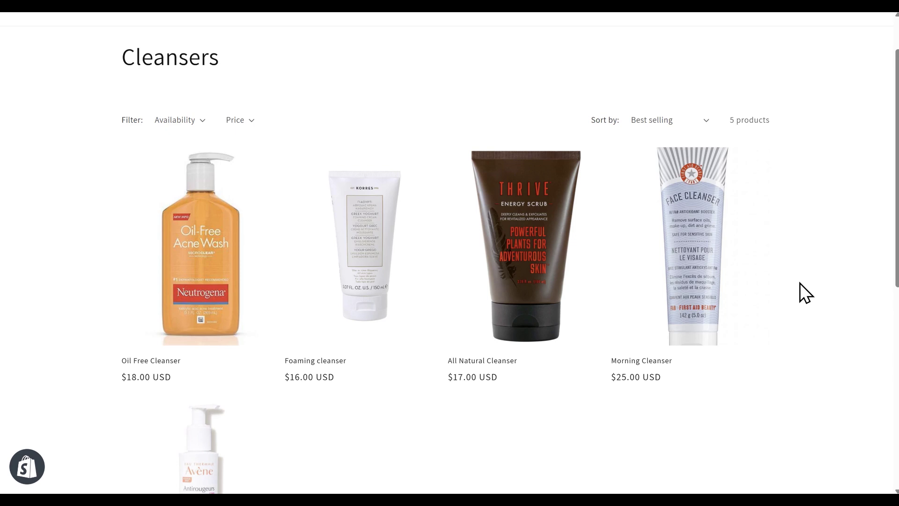
{"action": "scroll", "coordinate": [800, 283], "scroll_direction": "down", "scroll_amount": 3}
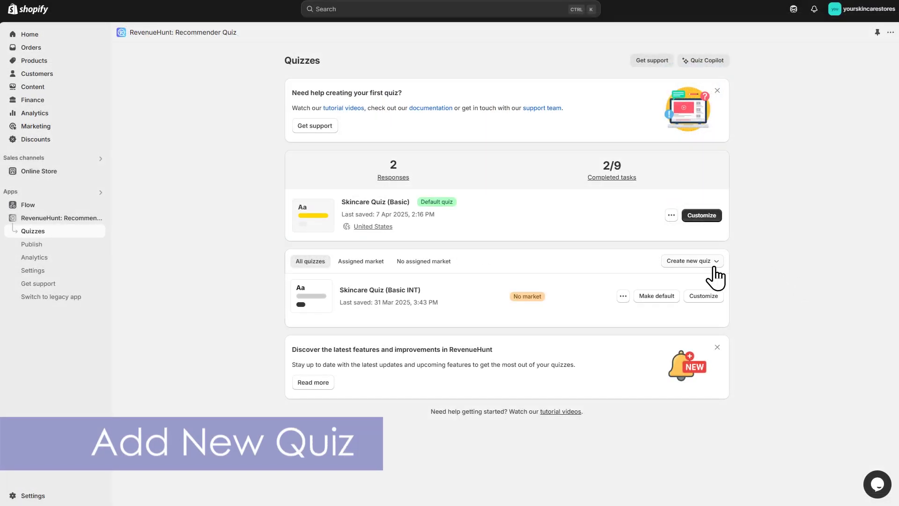
Create a from-scratch quiz named 'Cleanser Quiz' using the Default colour scheme.
{"action": "left_click", "coordinate": [715, 265]}
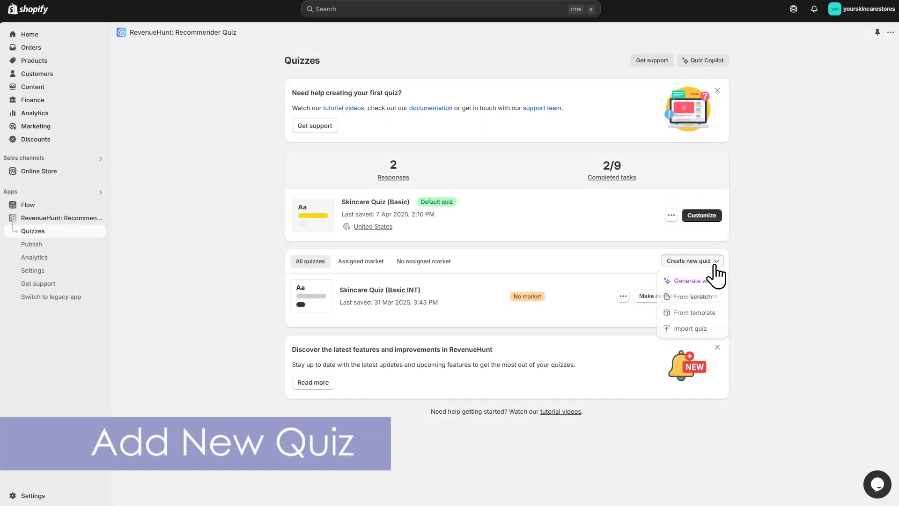
{"action": "left_click", "coordinate": [707, 300]}
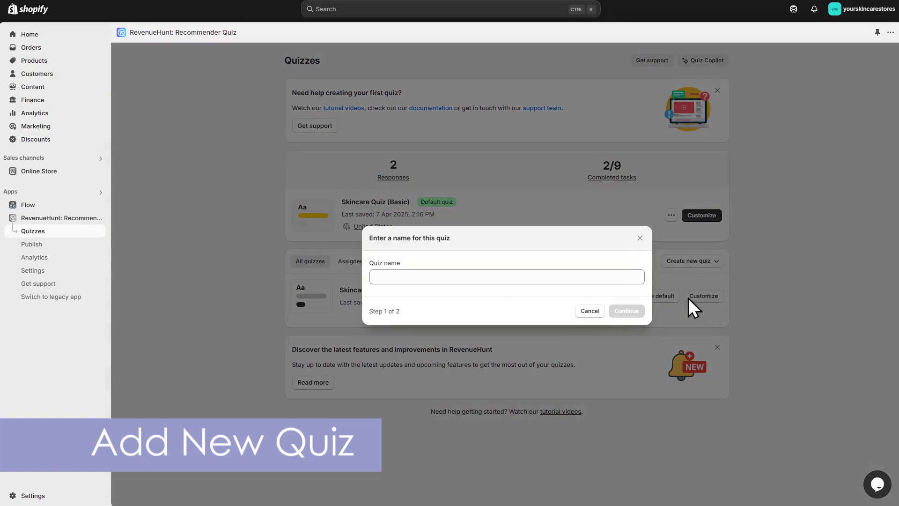
{"action": "type", "text": "Cleanser Quiz"}
{"action": "left_click", "coordinate": [626, 311]}
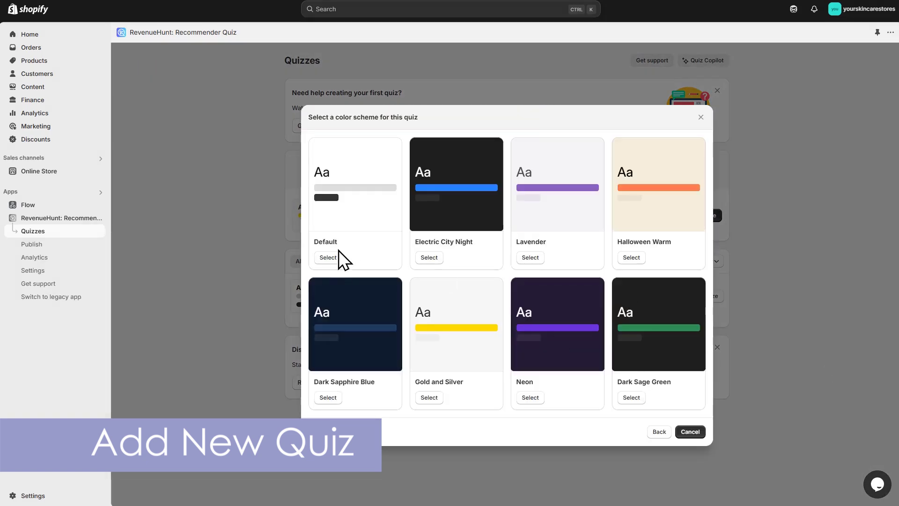
{"action": "left_click", "coordinate": [337, 256]}
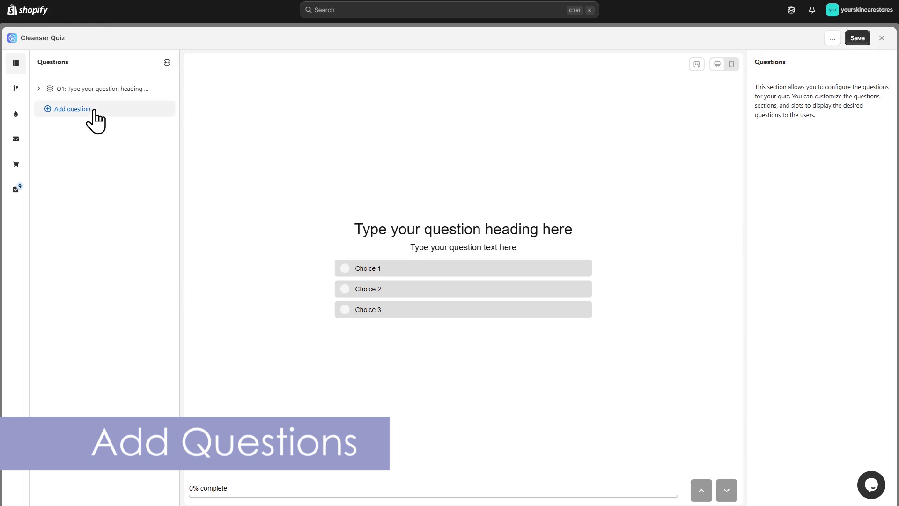
Add a welcome screen headed 'Find your best cleanser!' with small, left-aligned 'Get a discount' text.
{"action": "left_click", "coordinate": [72, 108]}
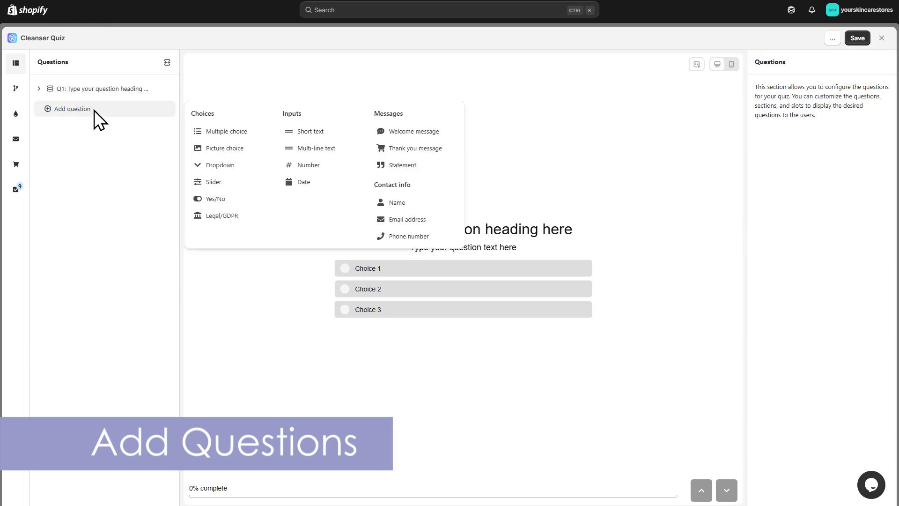
{"action": "left_click", "coordinate": [415, 132]}
{"action": "left_click", "coordinate": [125, 127]}
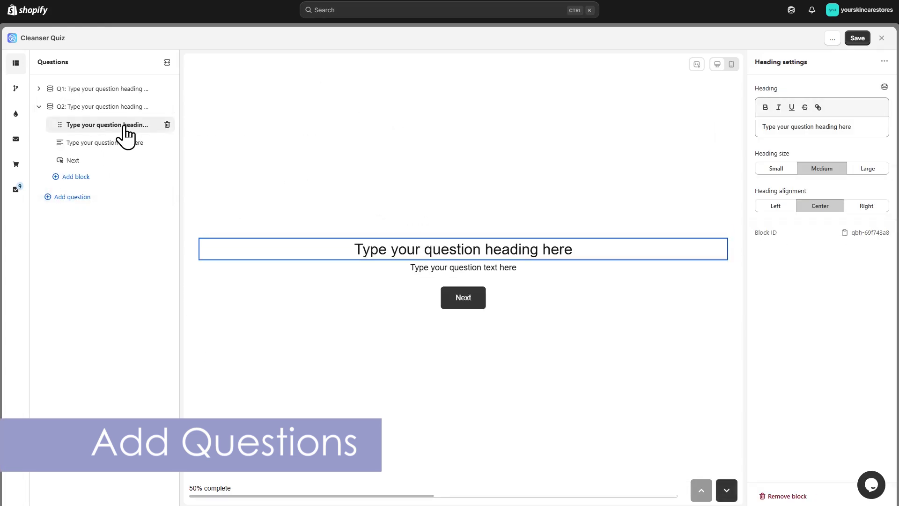
{"action": "type", "text": "Find your best cleanser!"}
{"action": "left_click", "coordinate": [608, 268]}
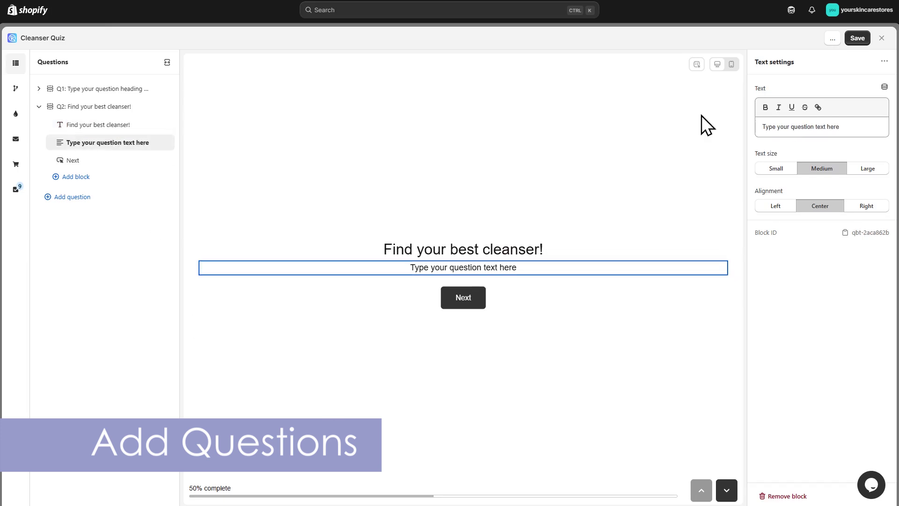
{"action": "type", "text": "Get a discount"}
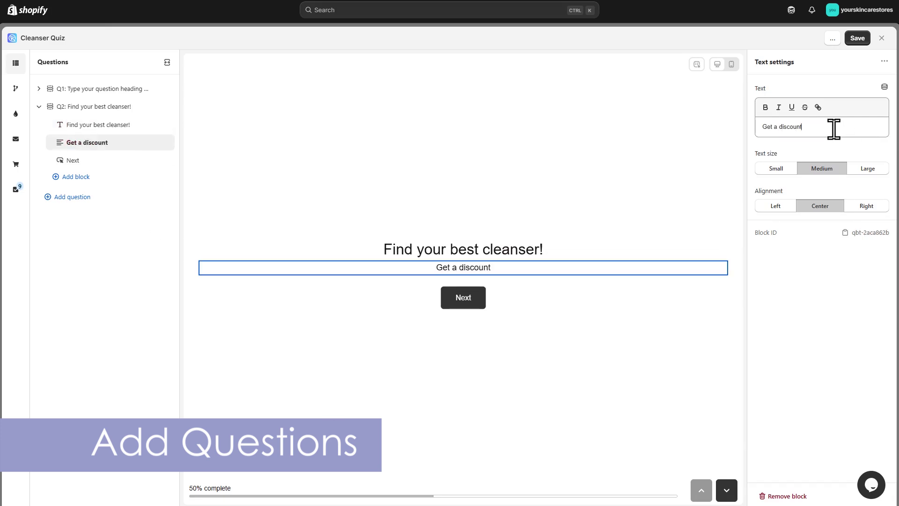
{"action": "left_click", "coordinate": [777, 169]}
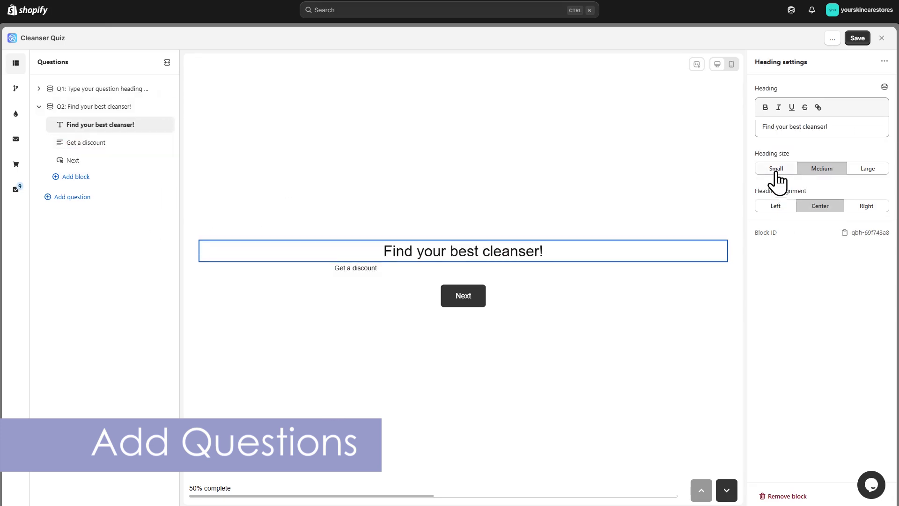
{"action": "left_click", "coordinate": [775, 204]}
Add an image block with the cleanser product image at the top of the welcome screen.
{"action": "left_click", "coordinate": [75, 177]}
{"action": "left_click", "coordinate": [220, 233]}
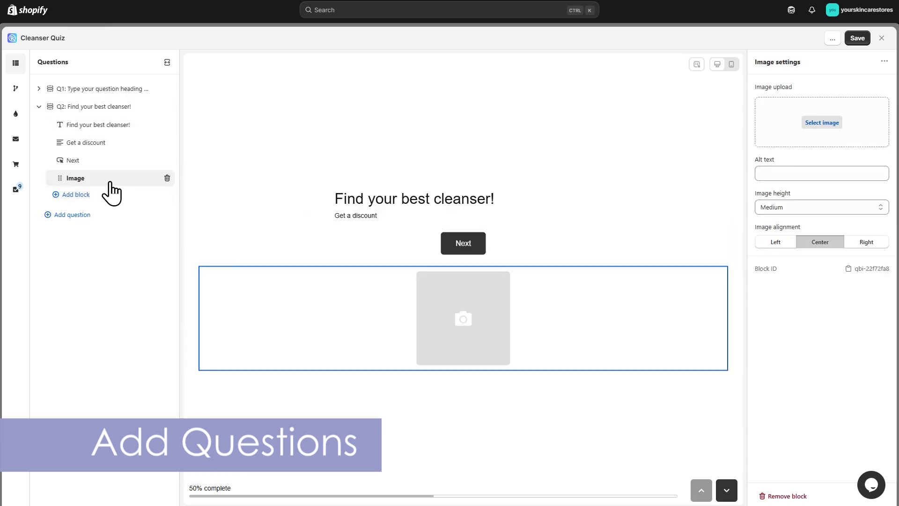
{"action": "left_click_drag", "start_coordinate": [110, 184], "coordinate": [111, 124]}
{"action": "left_click", "coordinate": [822, 122]}
{"action": "left_click", "coordinate": [411, 251]}
{"action": "left_click", "coordinate": [634, 479]}
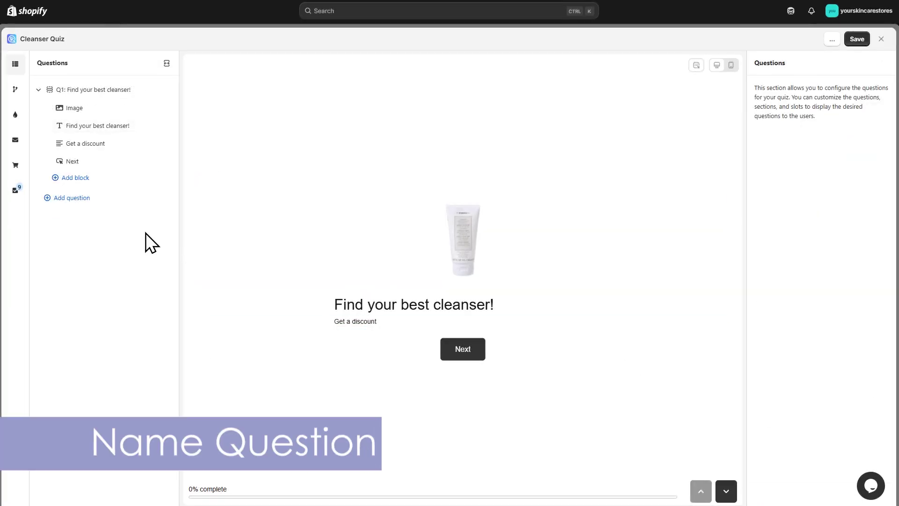
Add a 'What's your name?' name question without a text block, and insert the Q2 name answer into a heading.
{"action": "left_click", "coordinate": [89, 198]}
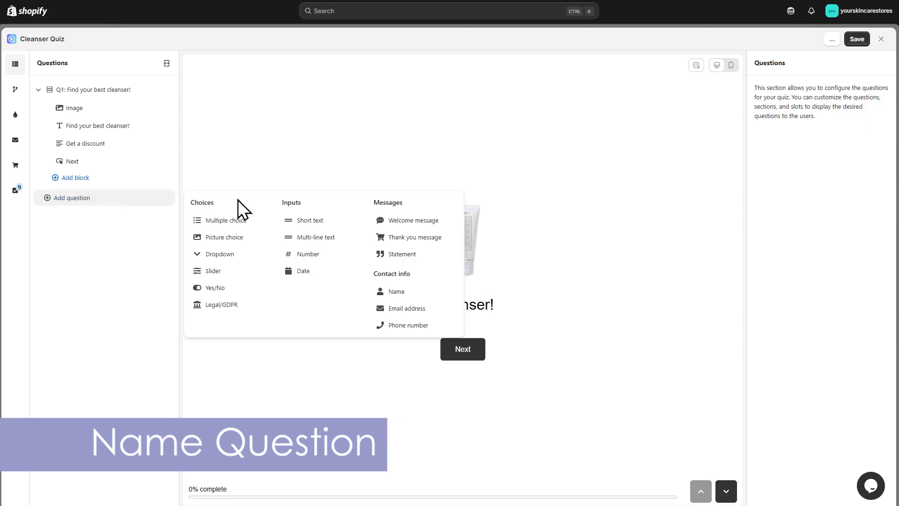
{"action": "left_click", "coordinate": [398, 291]}
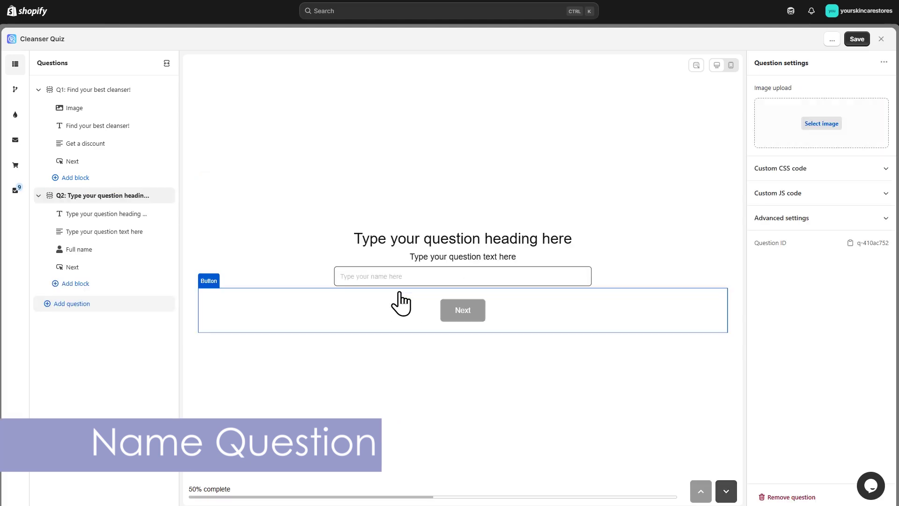
{"action": "left_click", "coordinate": [111, 215]}
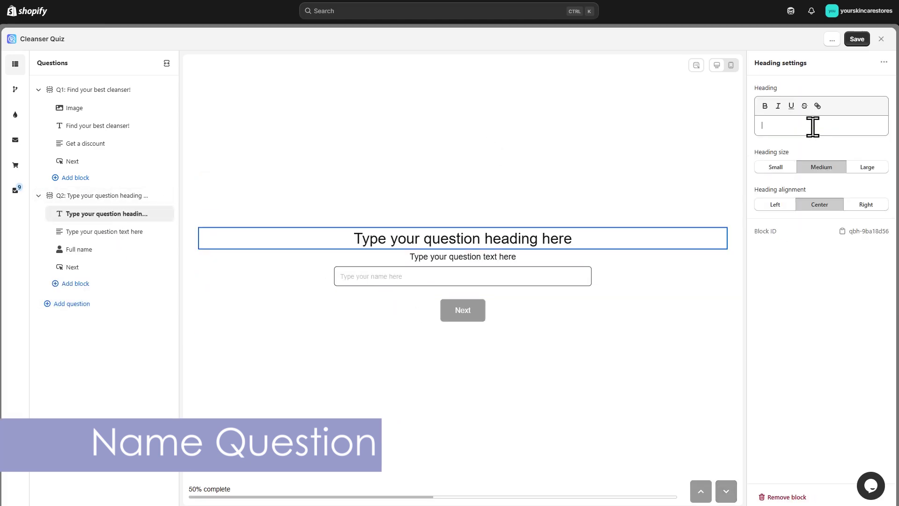
{"action": "type", "text": "What's your name?"}
{"action": "left_click", "coordinate": [223, 235]}
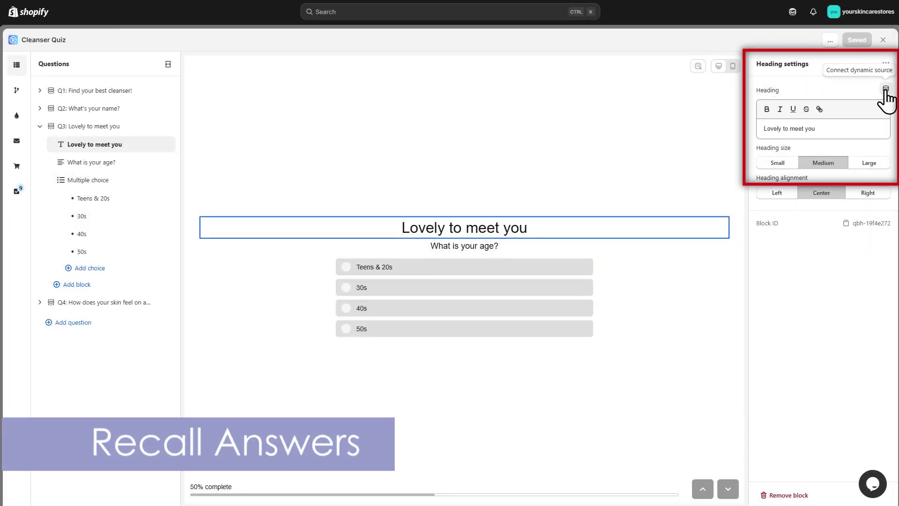
{"action": "left_click", "coordinate": [886, 89]}
{"action": "left_click", "coordinate": [866, 93]}
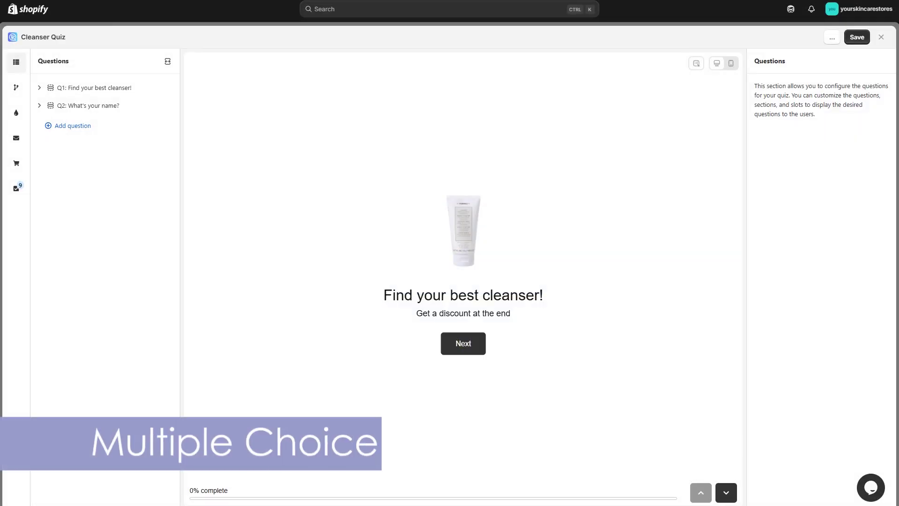
Add a multiple-choice question headed 'What's your age?' with 'Lovely to meet you!' above it.
{"action": "left_click", "coordinate": [89, 126]}
{"action": "left_click", "coordinate": [226, 148]}
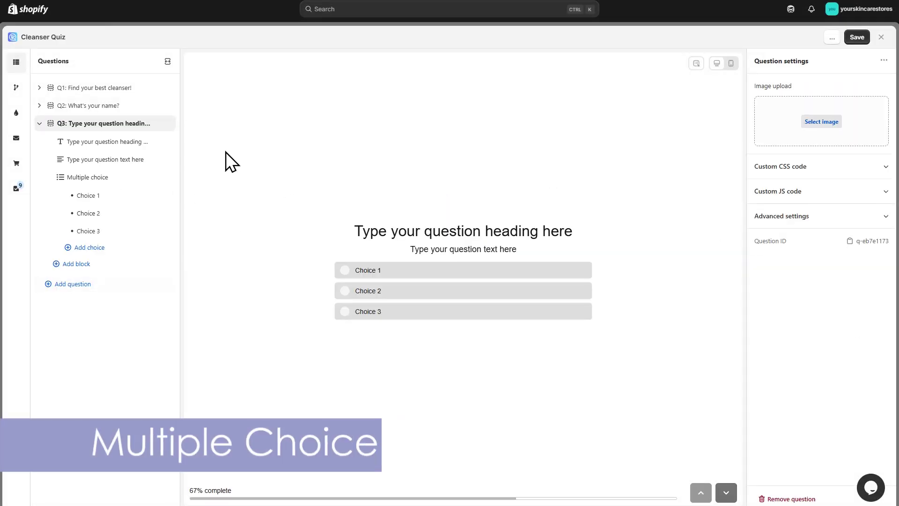
{"action": "left_click", "coordinate": [118, 142]}
{"action": "triple_click", "coordinate": [802, 125]}
{"action": "type", "text": "What's your age?"}
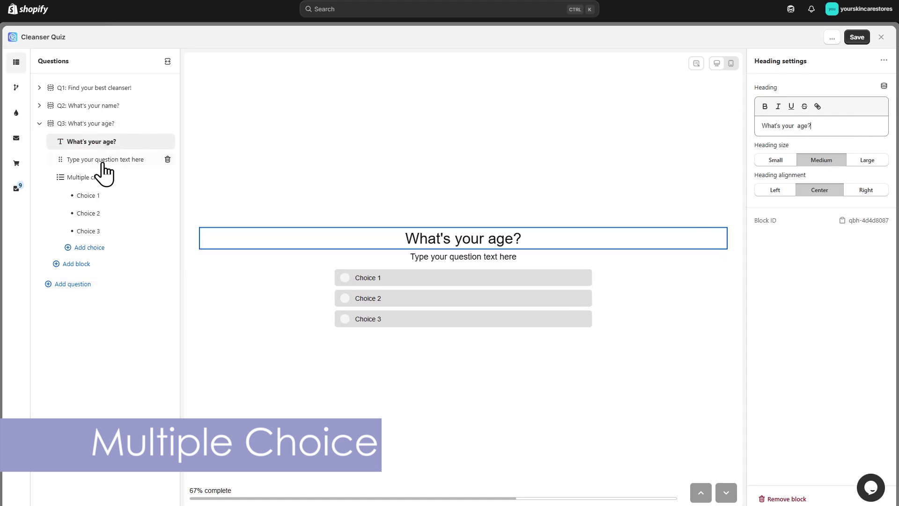
{"action": "left_click", "coordinate": [103, 160]}
{"action": "left_click_drag", "start_coordinate": [103, 161], "coordinate": [103, 141]}
{"action": "left_click", "coordinate": [763, 126]}
{"action": "type", "text": "Lovely to meet you!"}
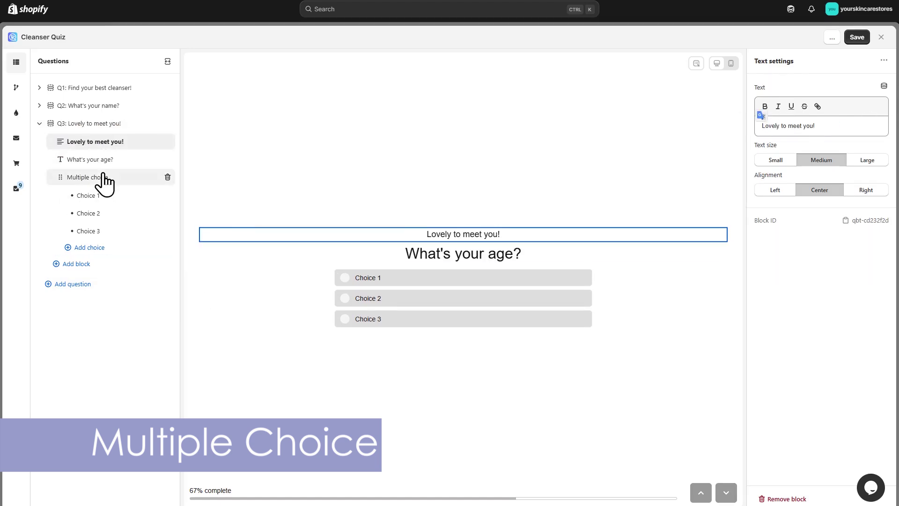
Label the age answers Teens & 20s, 30s and 40s, and add a fourth answer choice.
{"action": "left_click", "coordinate": [88, 195]}
{"action": "triple_click", "coordinate": [770, 100]}
{"action": "type", "text": "Teens & 20s"}
{"action": "left_click", "coordinate": [89, 213]}
{"action": "left_click", "coordinate": [816, 100]}
{"action": "left_click", "coordinate": [89, 231]}
{"action": "triple_click", "coordinate": [755, 100]}
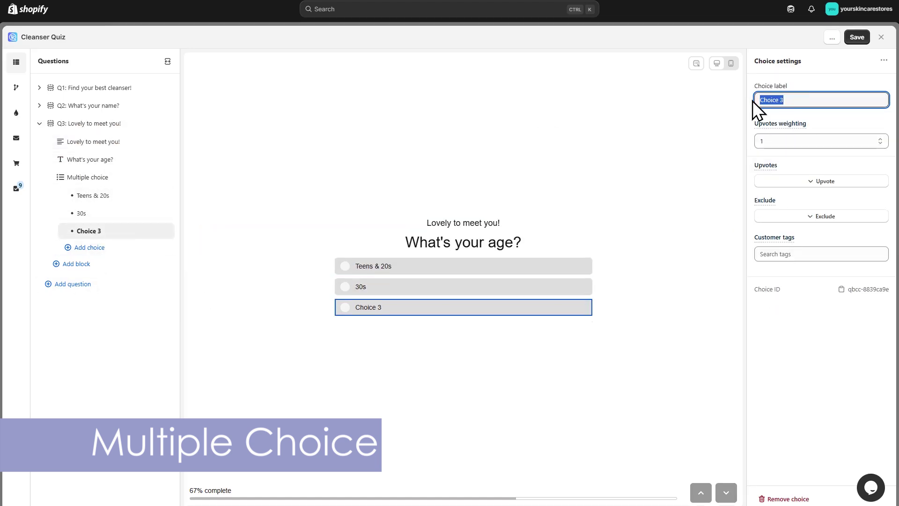
{"action": "type", "text": "40s"}
{"action": "left_click", "coordinate": [77, 247]}
{"action": "triple_click", "coordinate": [768, 100]}
Label the fourth age answer '50s and above', then add a skin-feel picture-choice question with answer images.
{"action": "type", "text": "50s and above"}
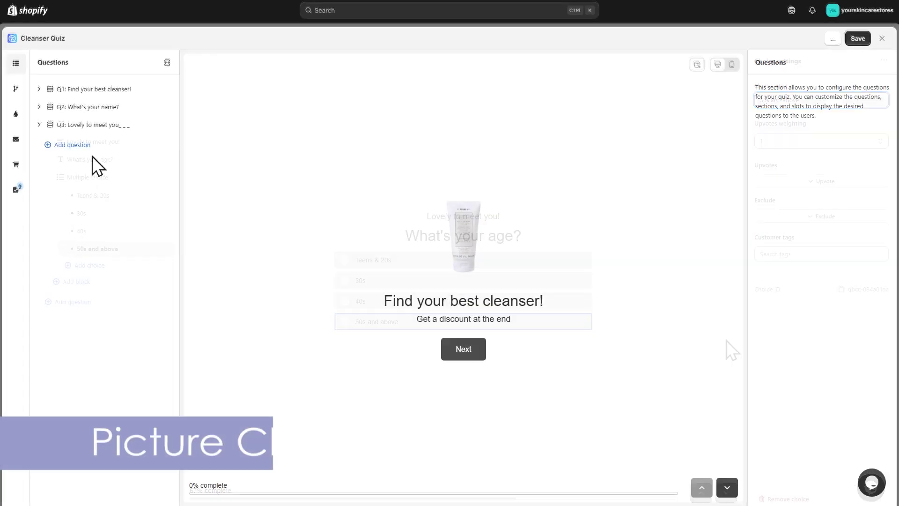
{"action": "left_click", "coordinate": [87, 146]}
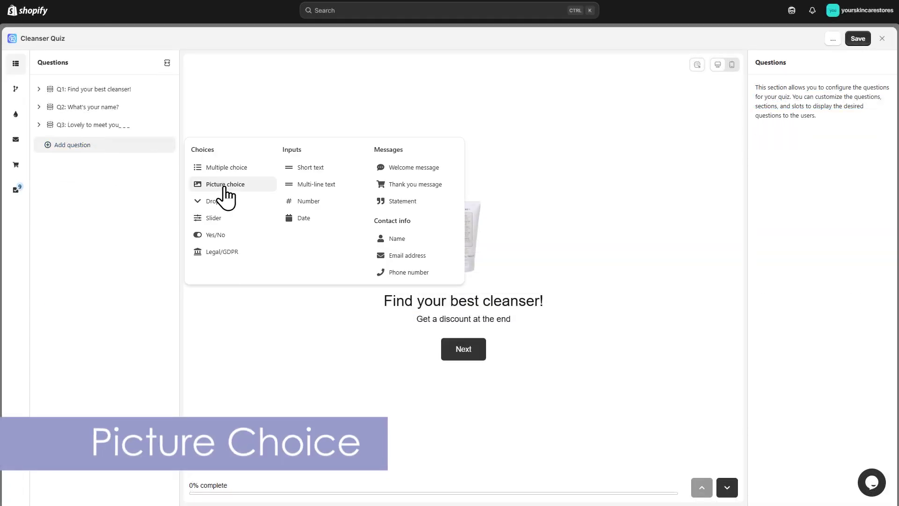
{"action": "left_click", "coordinate": [225, 185]}
{"action": "left_click", "coordinate": [89, 162]}
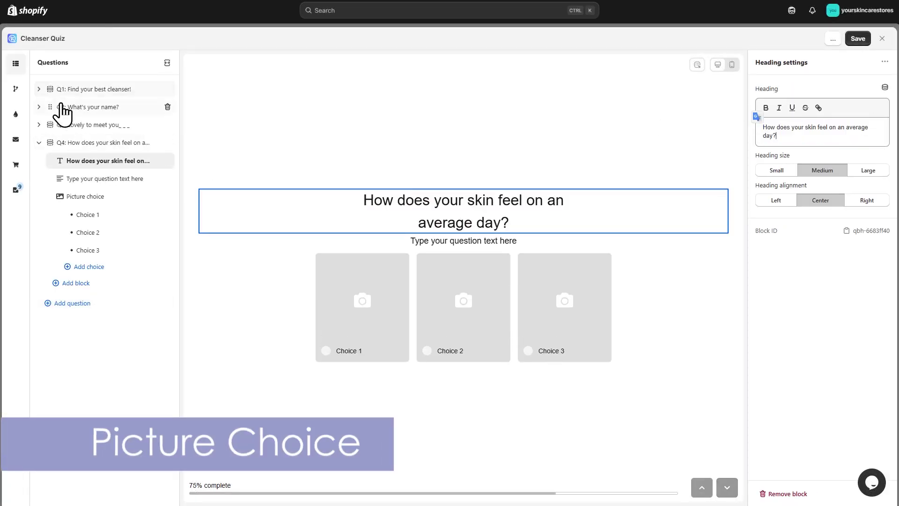
{"action": "left_click", "coordinate": [107, 178]}
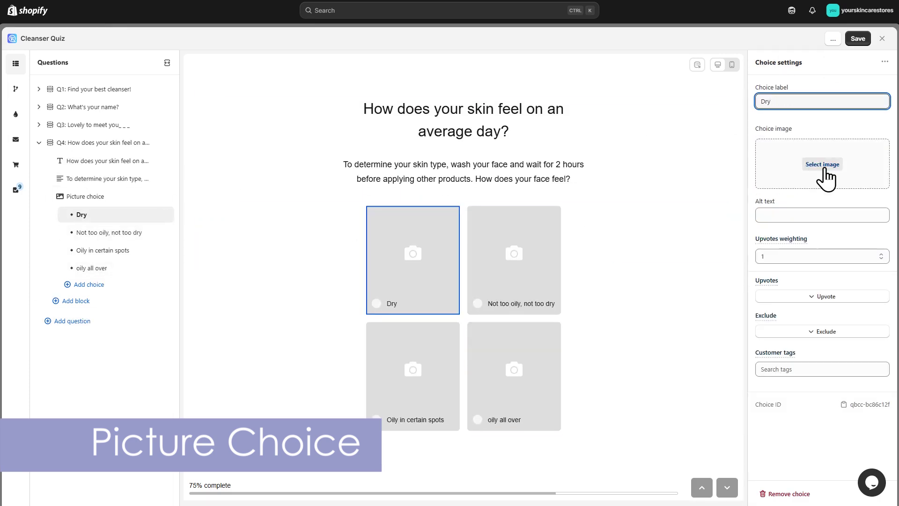
{"action": "left_click", "coordinate": [822, 165]}
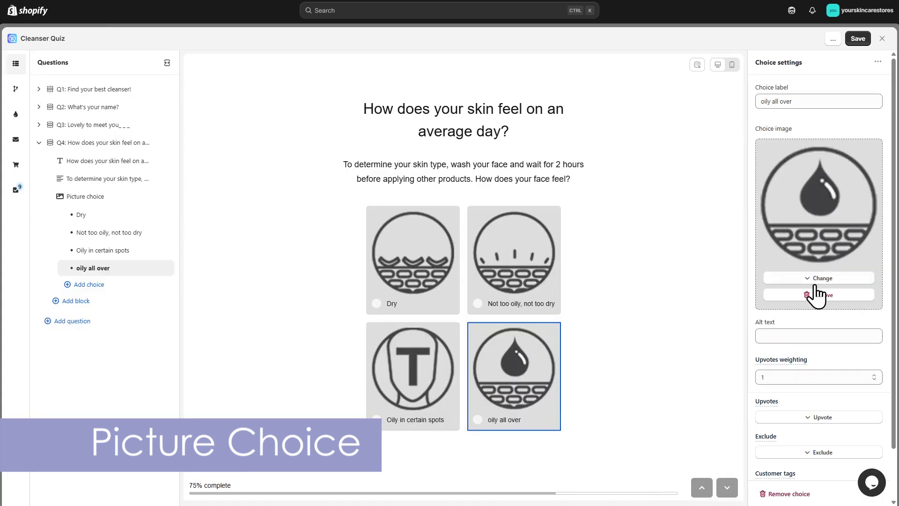
Set the answer pictures to small 48px and give the environment question's City answer an image.
{"action": "scroll", "coordinate": [812, 287], "scroll_direction": "down", "scroll_amount": 1}
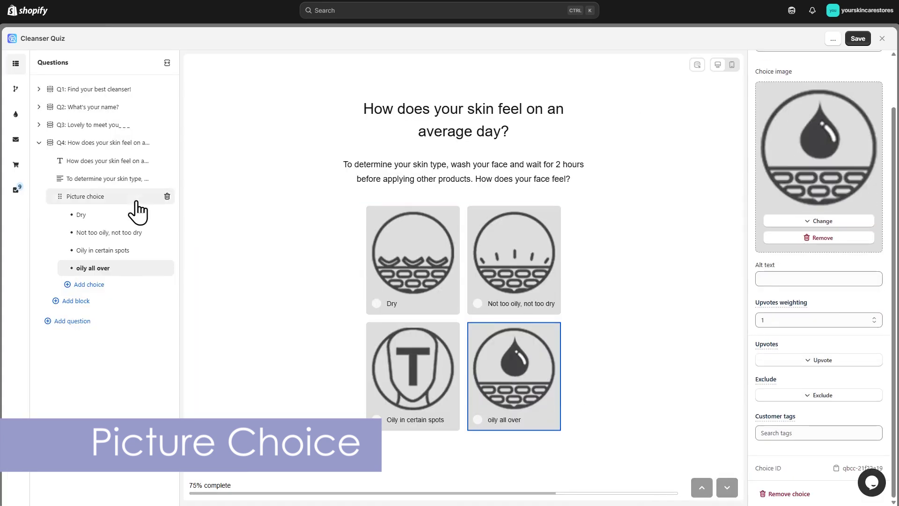
{"action": "left_click", "coordinate": [137, 200]}
{"action": "left_click", "coordinate": [805, 304]}
{"action": "left_click", "coordinate": [792, 329]}
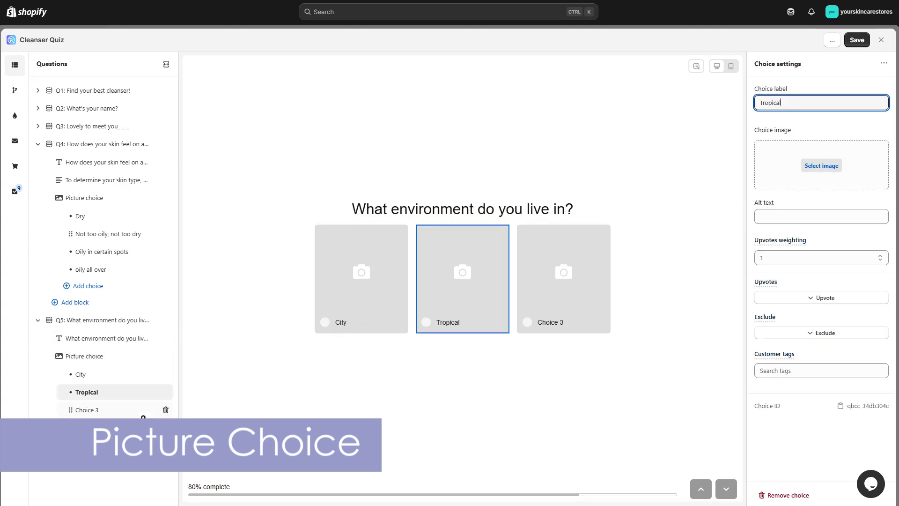
{"action": "left_click", "coordinate": [822, 166]}
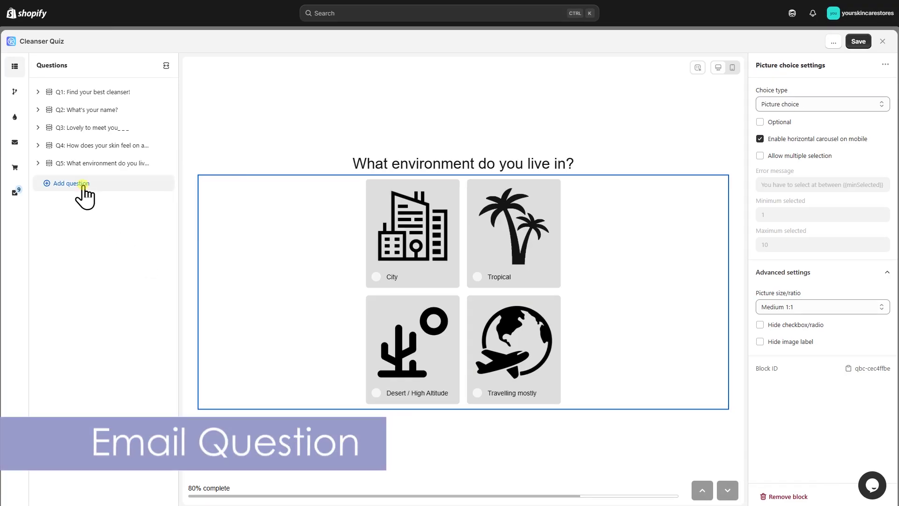
Add an email question headed 'Leave your email to receive special offers:' with no text block.
{"action": "left_click", "coordinate": [84, 186]}
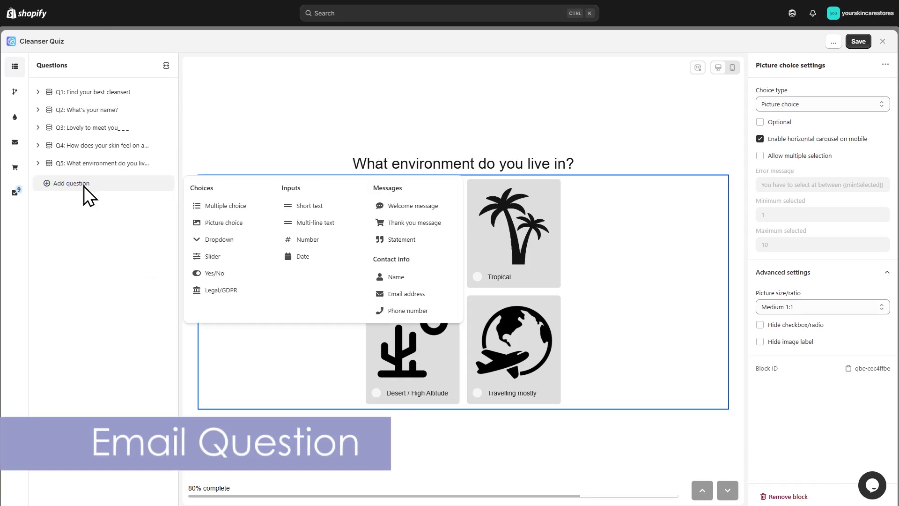
{"action": "left_click", "coordinate": [429, 304]}
{"action": "left_click", "coordinate": [436, 241]}
{"action": "left_click", "coordinate": [807, 133]}
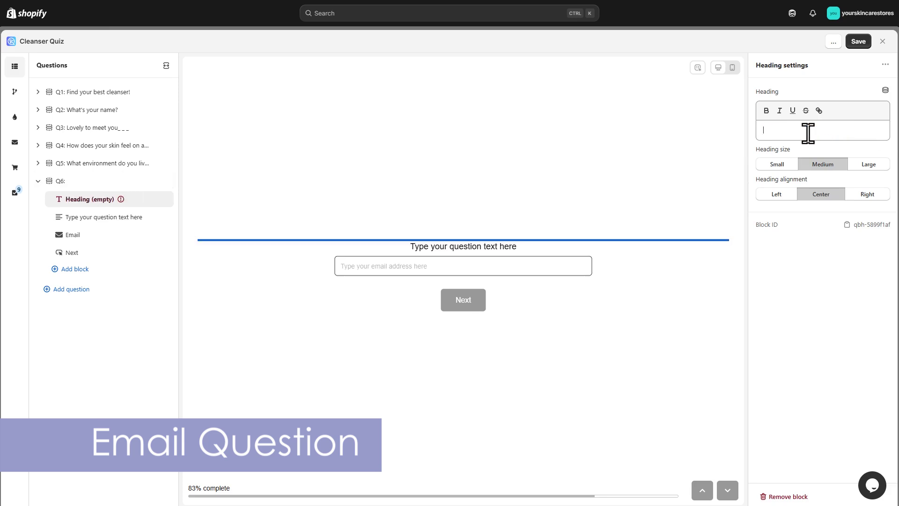
{"action": "type", "text": "Leave your email to receive special offers:"}
{"action": "left_click", "coordinate": [165, 216]}
Add a privacy-policy consent choice block and place it above the Next button.
{"action": "left_click", "coordinate": [75, 251]}
{"action": "left_click", "coordinate": [233, 302]}
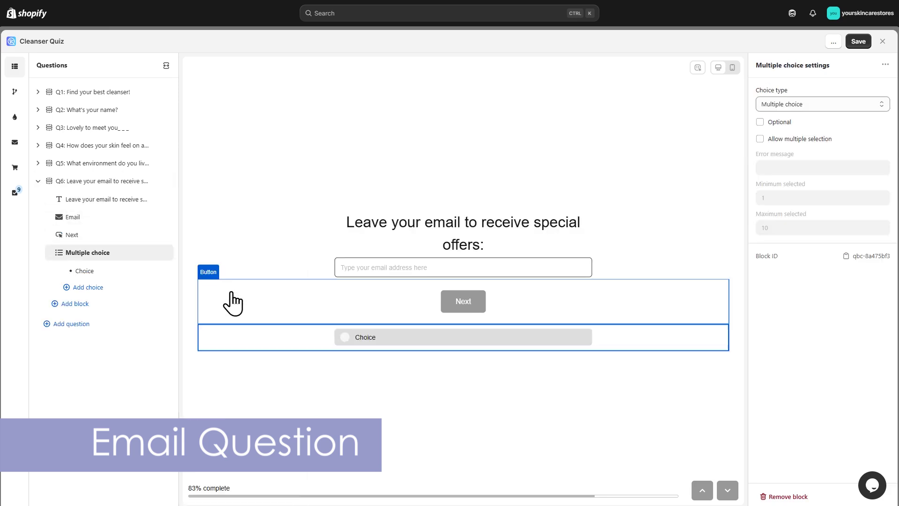
{"action": "left_click", "coordinate": [84, 270]}
{"action": "left_click", "coordinate": [785, 104]}
{"action": "key", "text": "ctrl+a"}
{"action": "type", "text": "I agree to the privacy policy and agree to the processing of my data for marketing purposes."}
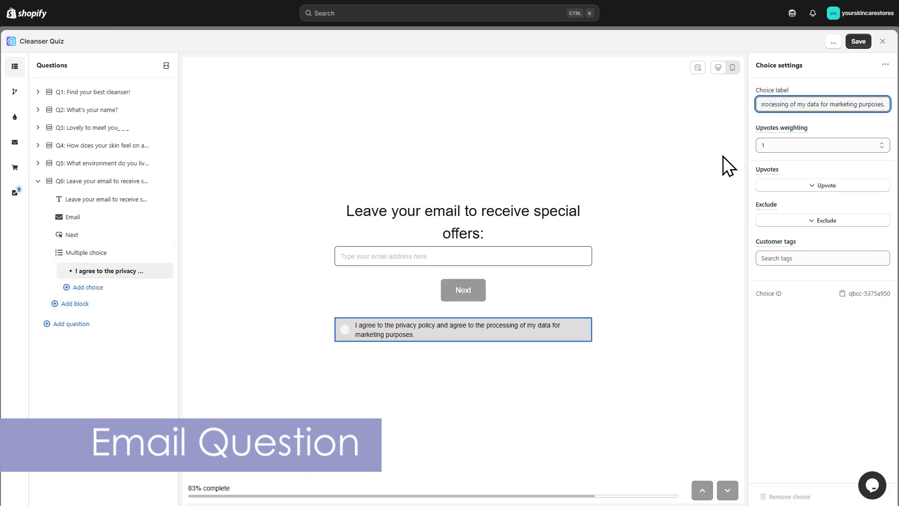
{"action": "left_click_drag", "start_coordinate": [91, 257], "coordinate": [89, 236]}
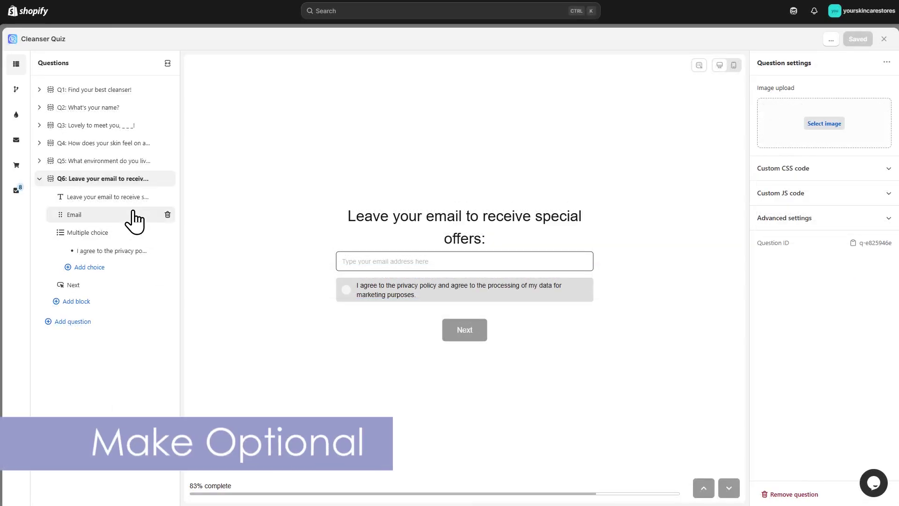
Mark the email field Optional and reorder the questions so skin feel is Q4 and environment Q5.
{"action": "left_click", "coordinate": [135, 221]}
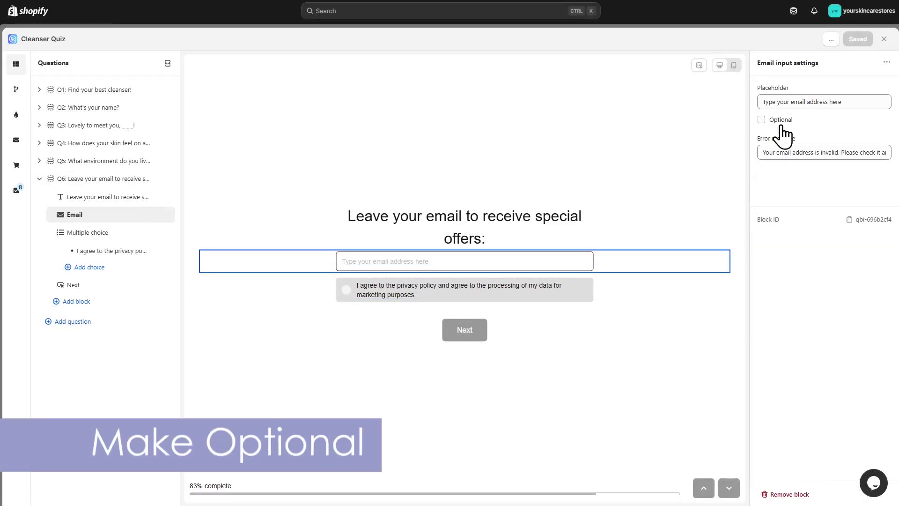
{"action": "left_click", "coordinate": [779, 120]}
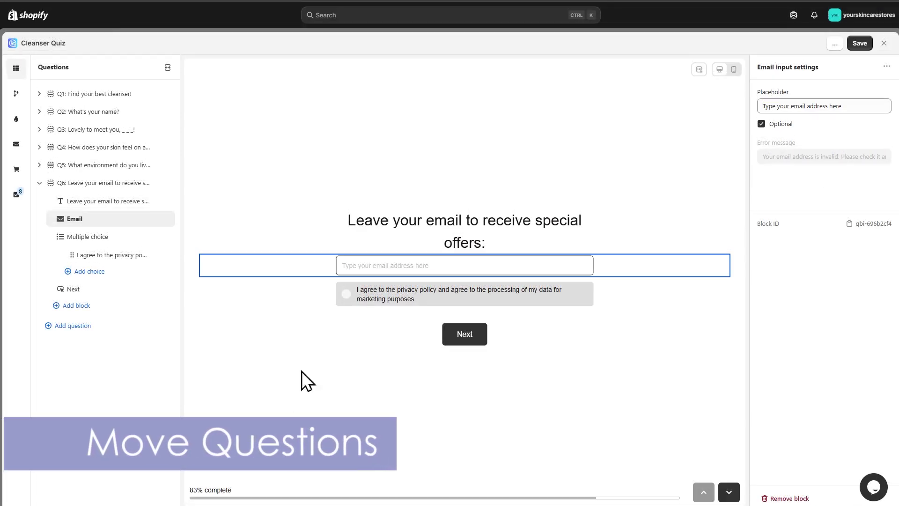
{"action": "left_click", "coordinate": [39, 183]}
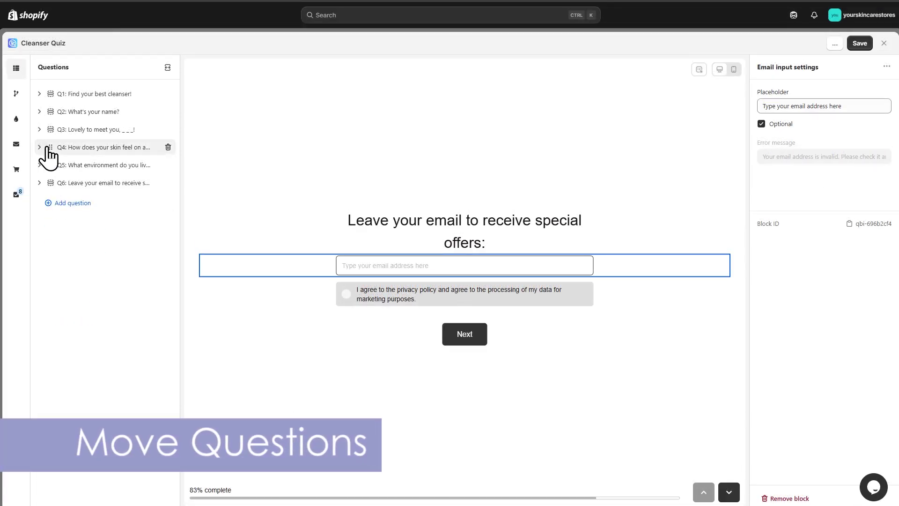
{"action": "left_click_drag", "start_coordinate": [49, 149], "coordinate": [53, 129]}
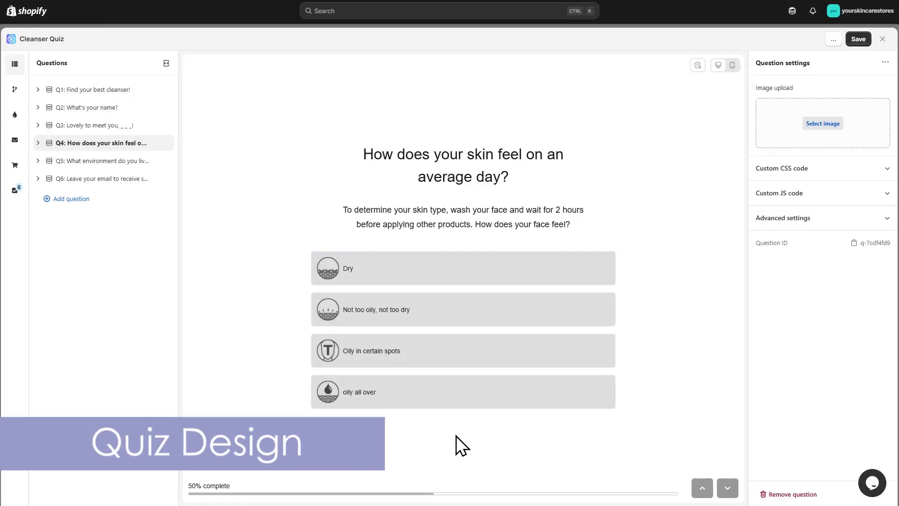
Change the quiz design's colour scheme to Lavender after briefly trying Halloween Warm.
{"action": "left_click", "coordinate": [17, 114]}
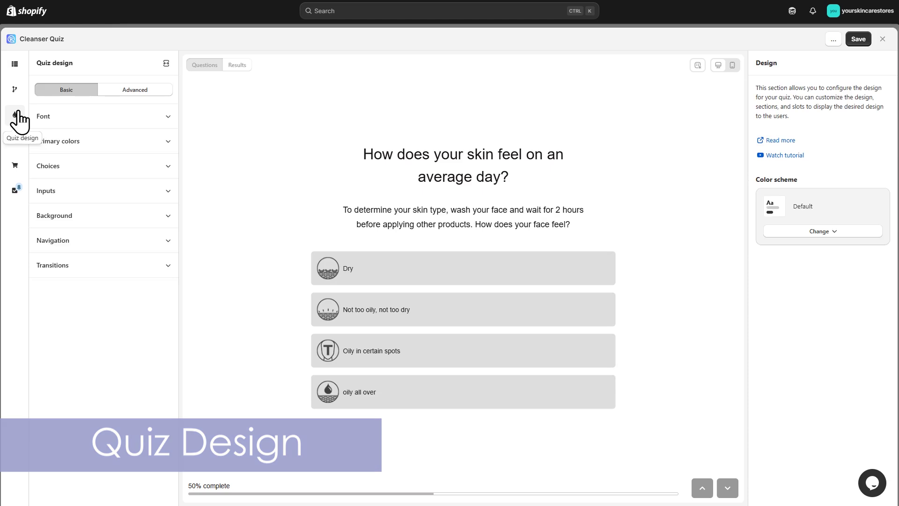
{"action": "left_click", "coordinate": [820, 232]}
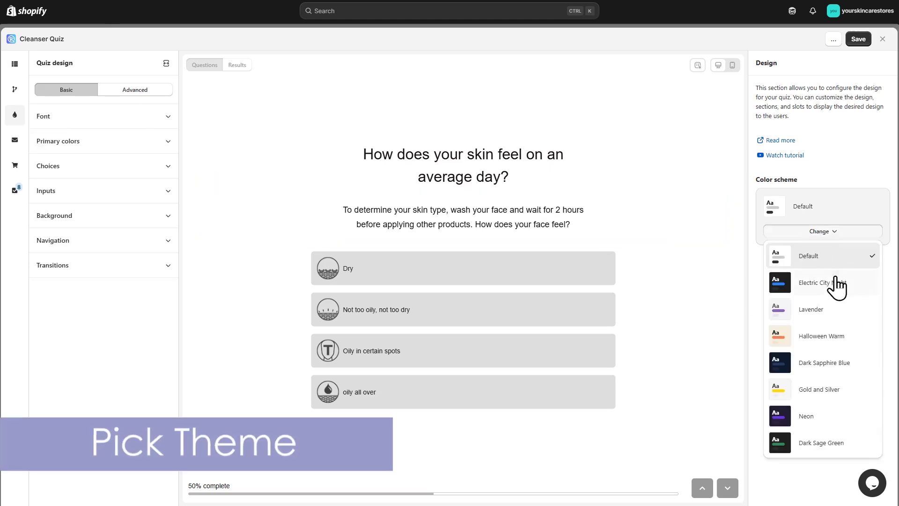
{"action": "left_click", "coordinate": [850, 310]}
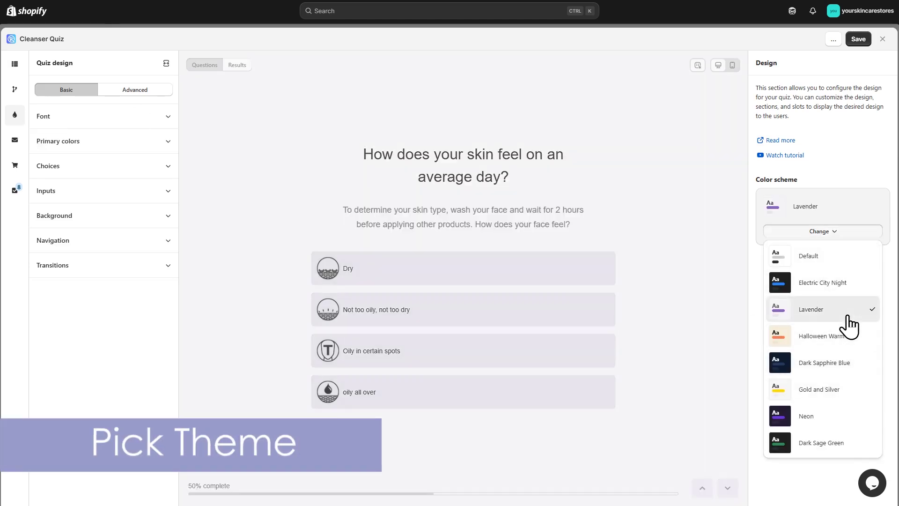
{"action": "left_click", "coordinate": [851, 337]}
{"action": "left_click", "coordinate": [847, 310]}
{"action": "left_click", "coordinate": [815, 477]}
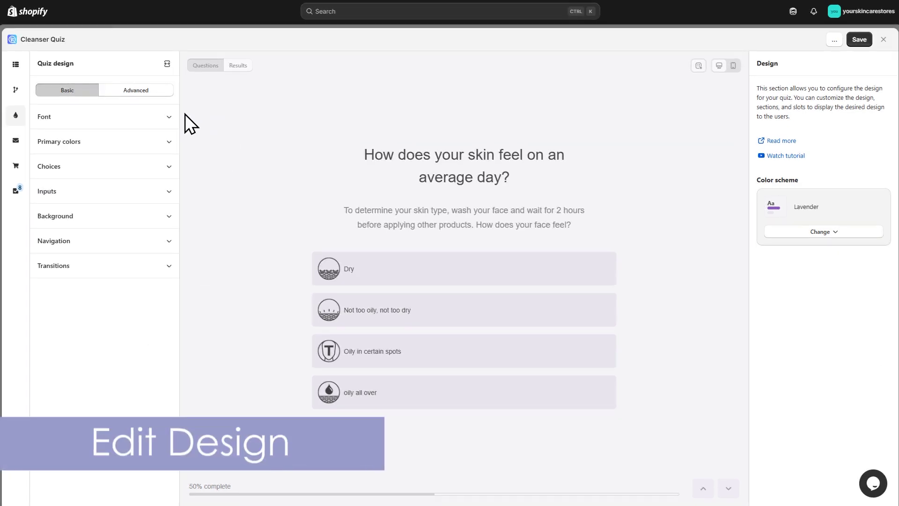
Set the quiz font to Poppins.
{"action": "left_click", "coordinate": [172, 117]}
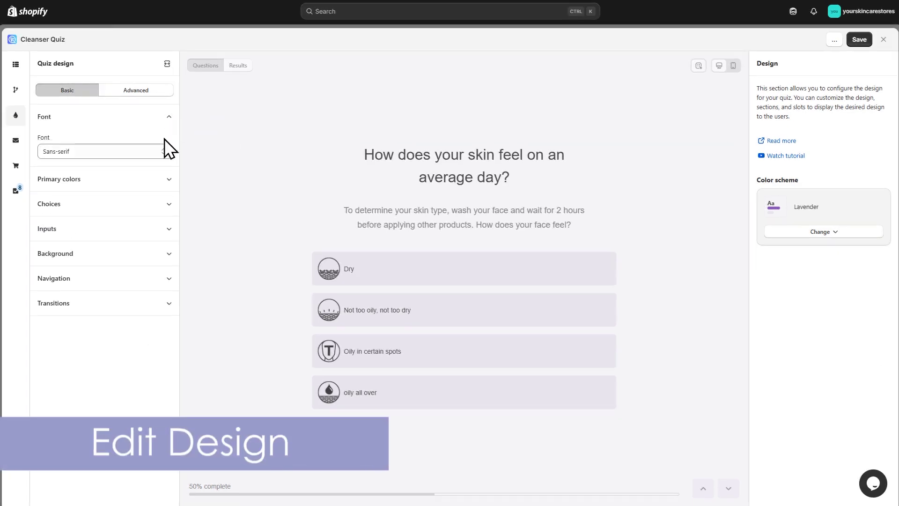
{"action": "left_click", "coordinate": [161, 151]}
{"action": "scroll", "coordinate": [122, 263], "scroll_direction": "down", "scroll_amount": 2}
{"action": "left_click", "coordinate": [108, 291]}
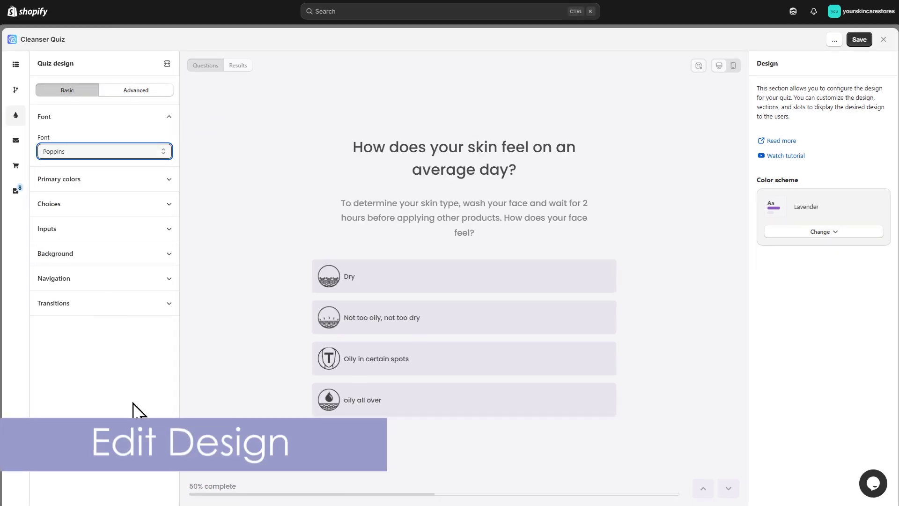
Use the spa photo with candles as the quiz background, faded to opacity 17.
{"action": "left_click", "coordinate": [169, 256]}
{"action": "left_click", "coordinate": [46, 279]}
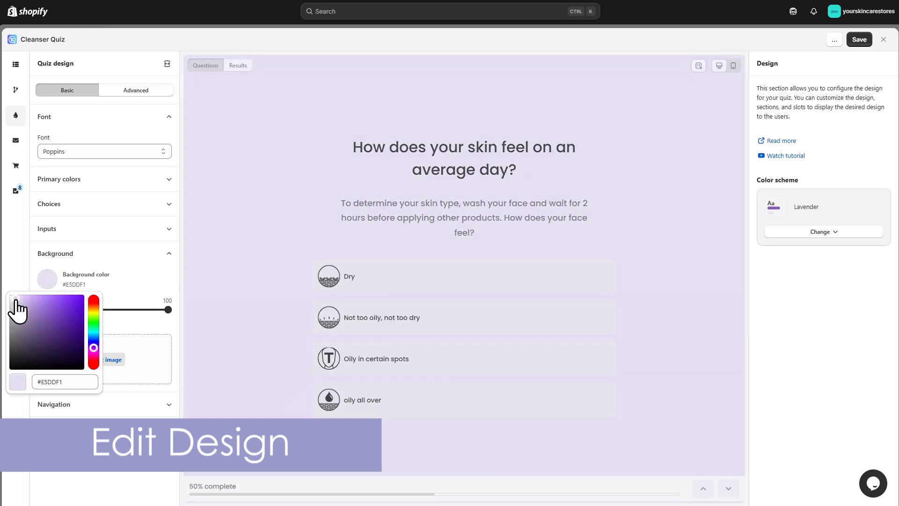
{"action": "left_click", "coordinate": [134, 263]}
{"action": "left_click", "coordinate": [136, 255]}
{"action": "left_click", "coordinate": [105, 361]}
{"action": "left_click", "coordinate": [482, 344]}
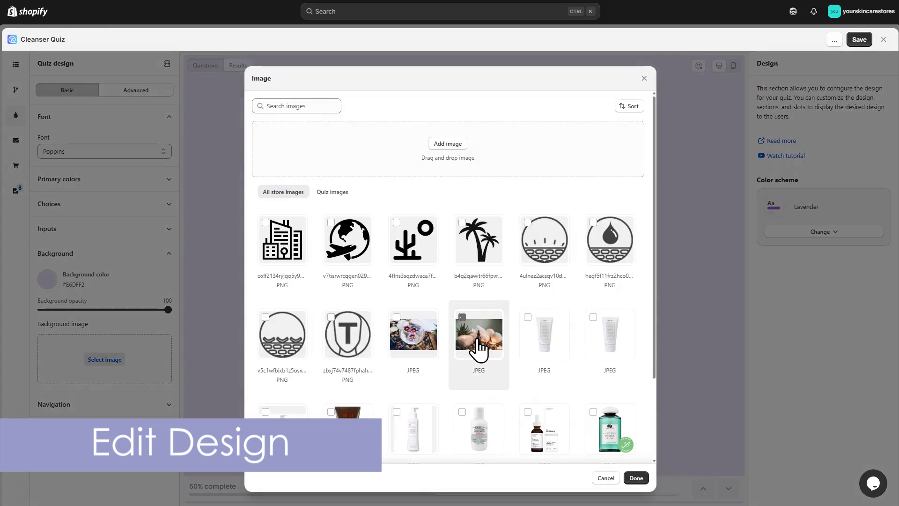
{"action": "left_click", "coordinate": [635, 478]}
{"action": "left_click_drag", "start_coordinate": [133, 311], "coordinate": [62, 309]}
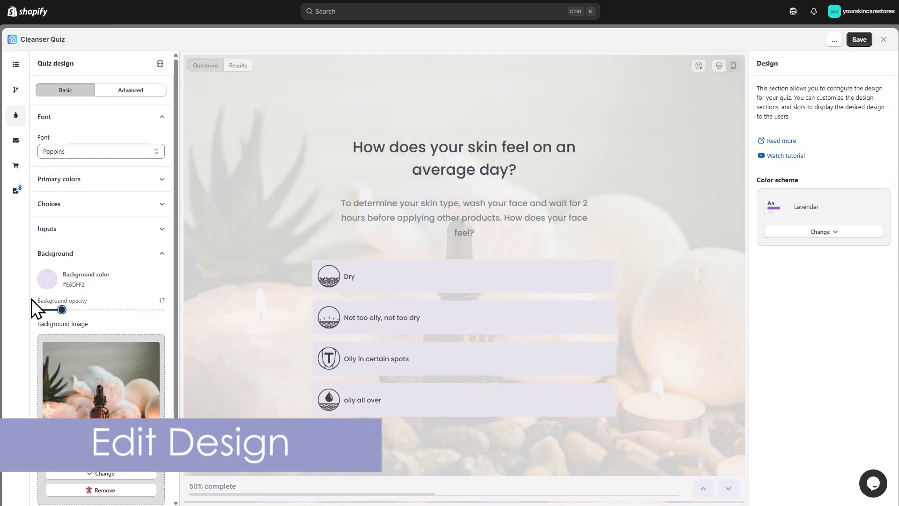
{"action": "left_click", "coordinate": [135, 255]}
Tint the answer choice background to #DDDBE2.
{"action": "left_click", "coordinate": [133, 206]}
{"action": "left_click", "coordinate": [48, 229]}
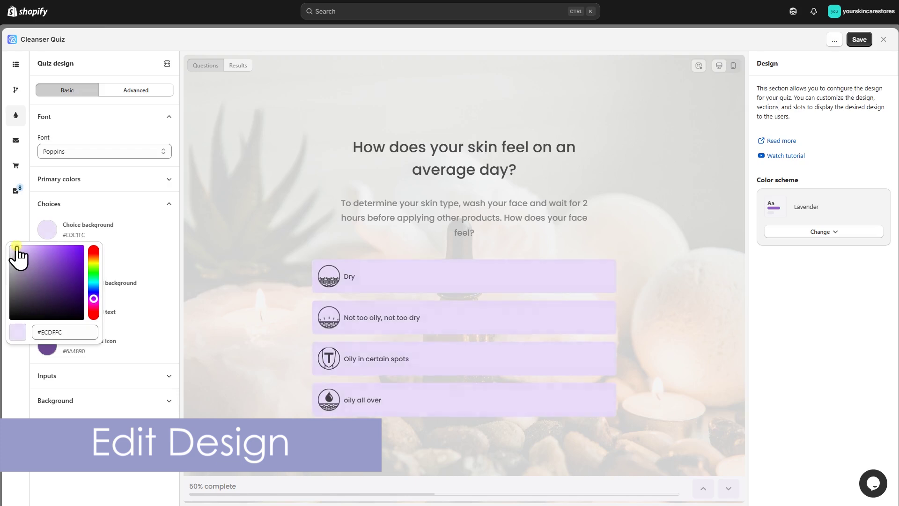
{"action": "left_click_drag", "start_coordinate": [17, 248], "coordinate": [13, 256]}
Replace the Custom CSS example with a .navigation-bar rule and save the quiz design.
{"action": "left_click", "coordinate": [22, 215]}
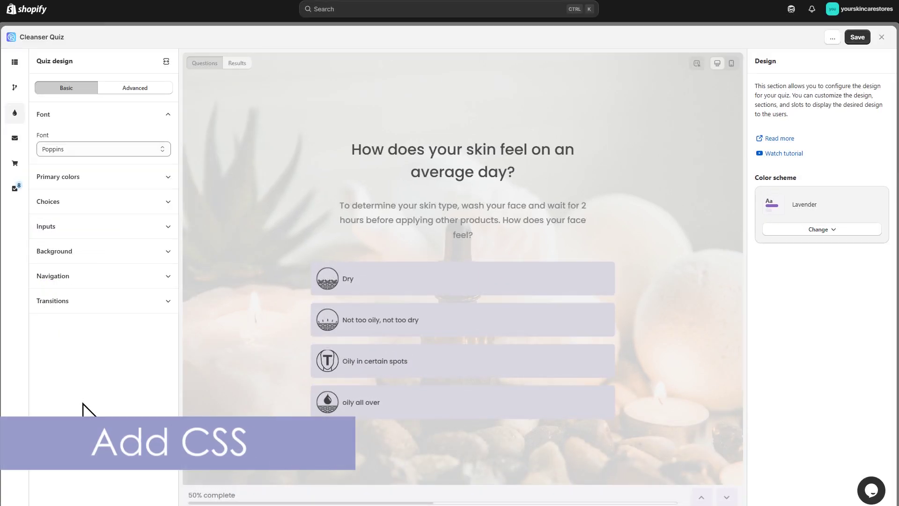
{"action": "left_click", "coordinate": [148, 92]}
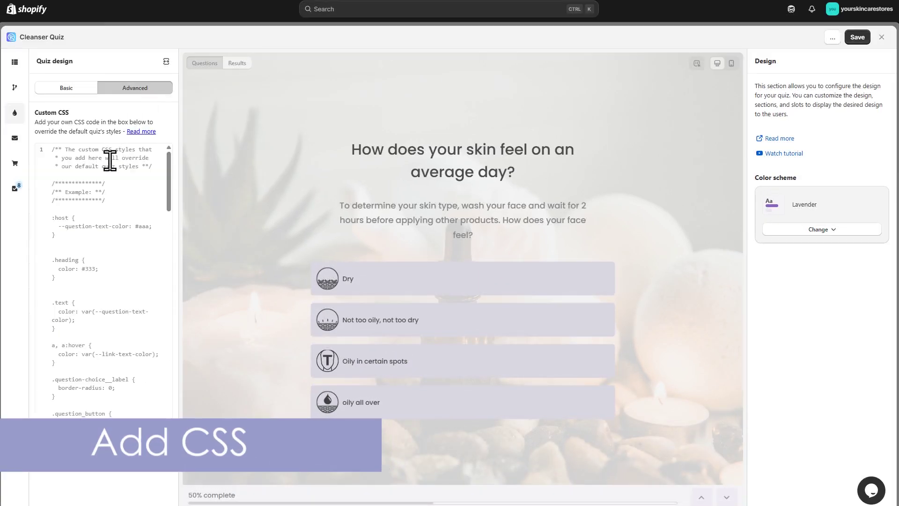
{"action": "key", "text": "ctrl+a"}
{"action": "type", "text": ".navigation-bar, .result-bottom-bar { bottom: 90%; }"}
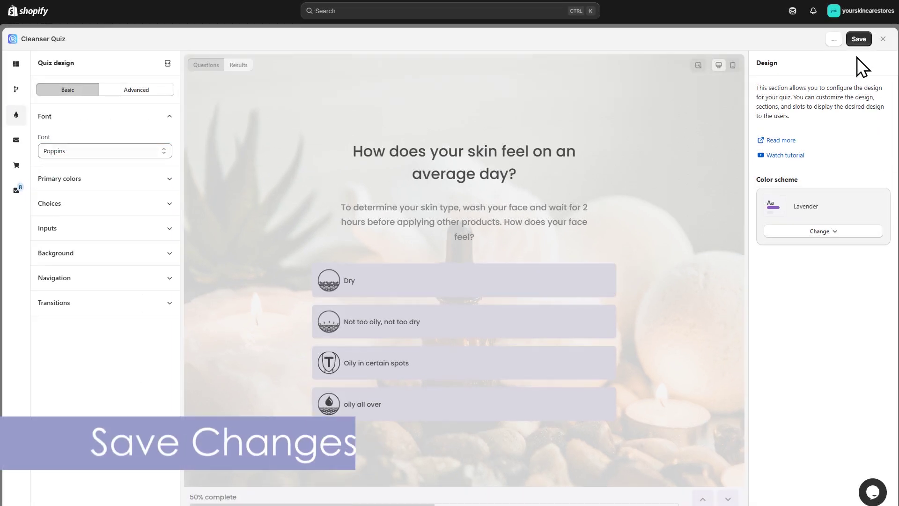
{"action": "left_click", "coordinate": [857, 37]}
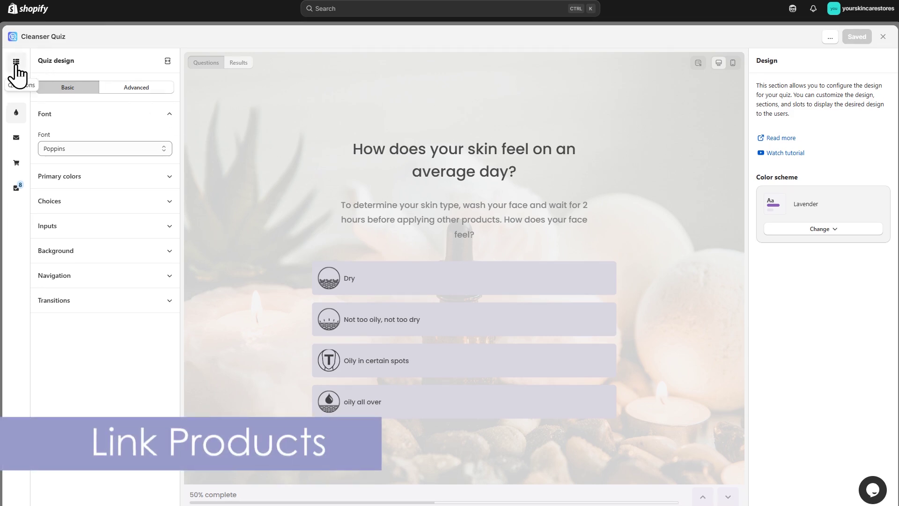
Check the Success checklist, then return to the Cleanser Quiz's six-question list.
{"action": "left_click", "coordinate": [16, 63]}
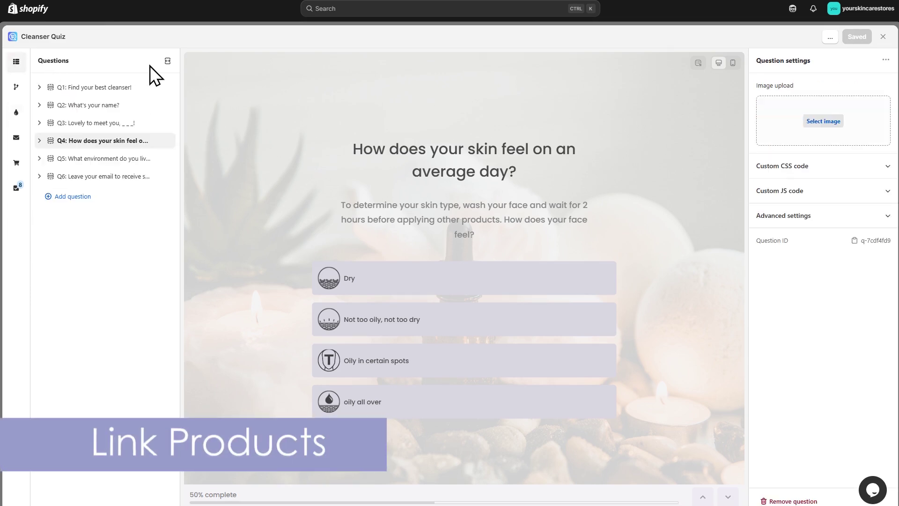
{"action": "left_click", "coordinate": [166, 63]}
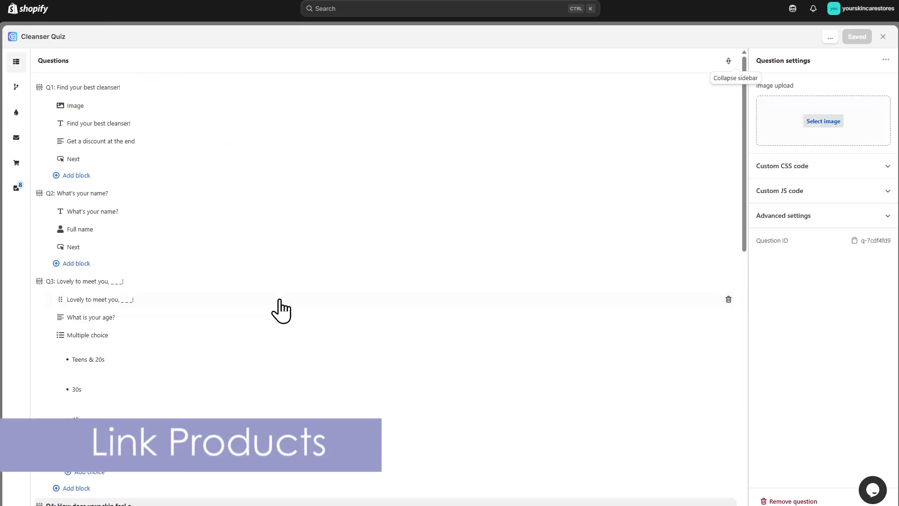
{"action": "scroll", "coordinate": [277, 311], "scroll_direction": "down", "scroll_amount": 4}
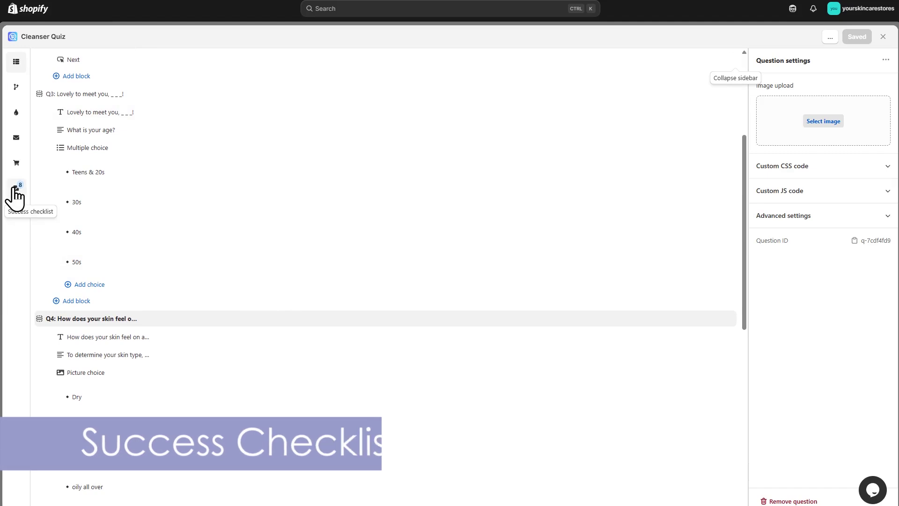
{"action": "left_click", "coordinate": [16, 188]}
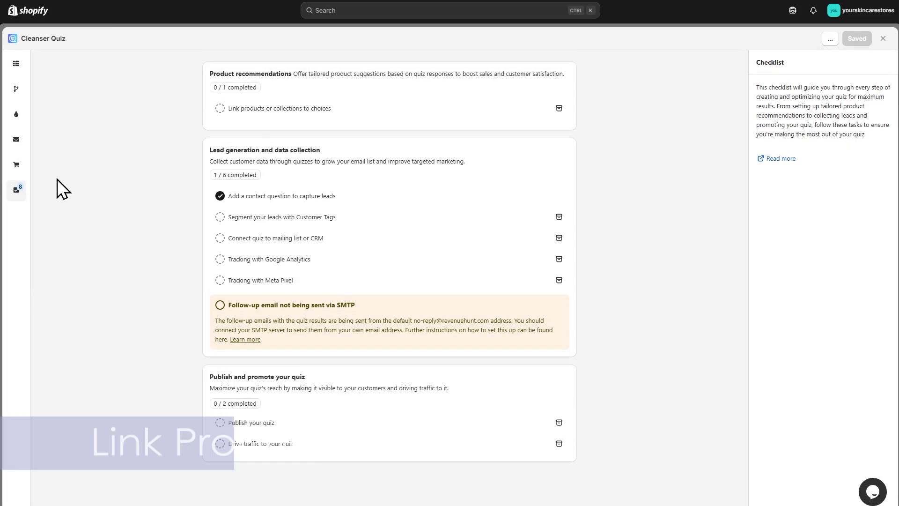
{"action": "left_click", "coordinate": [18, 63]}
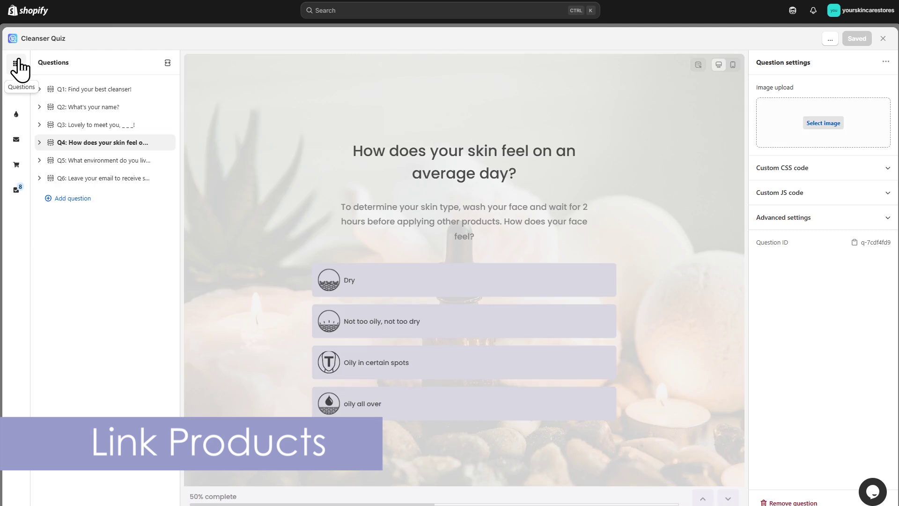
Make the Teens & 20s age answer upvote Oil Free Cleanser and All Natural Cleanser.
{"action": "left_click", "coordinate": [168, 62]}
{"action": "left_click", "coordinate": [237, 370]}
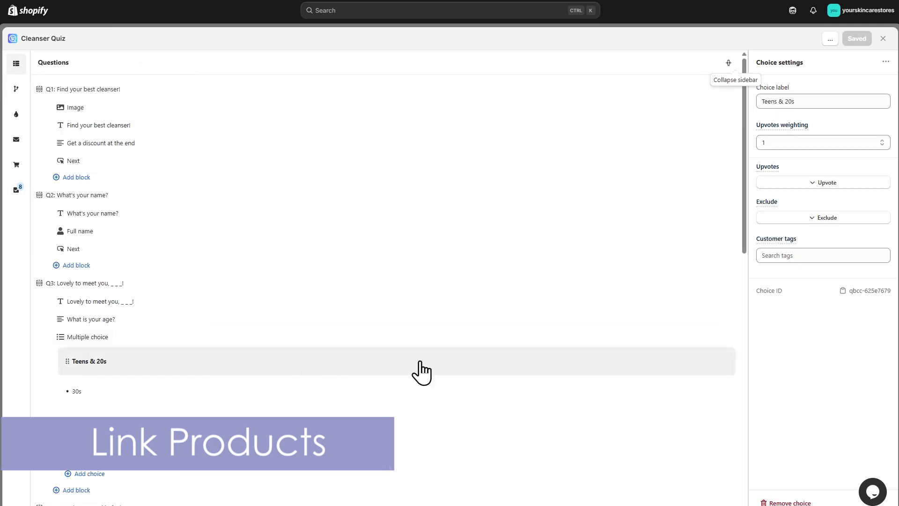
{"action": "left_click", "coordinate": [829, 184]}
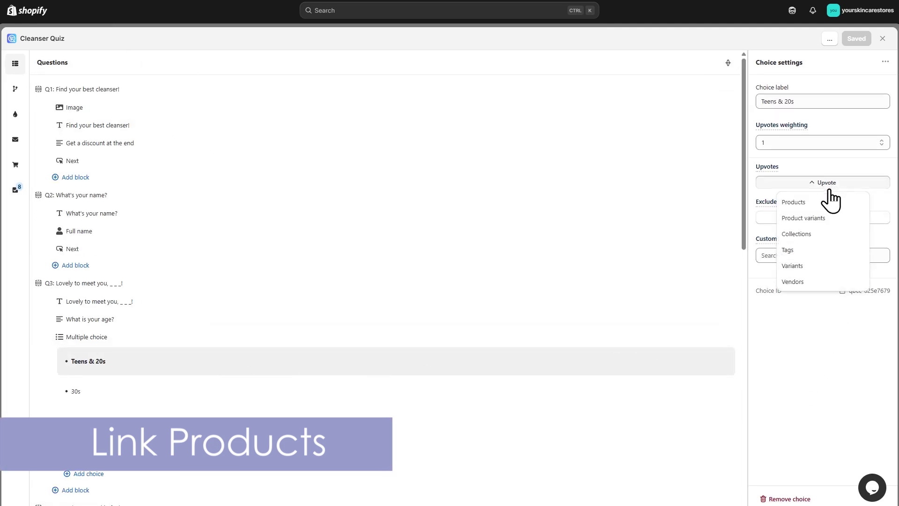
{"action": "left_click", "coordinate": [826, 202]}
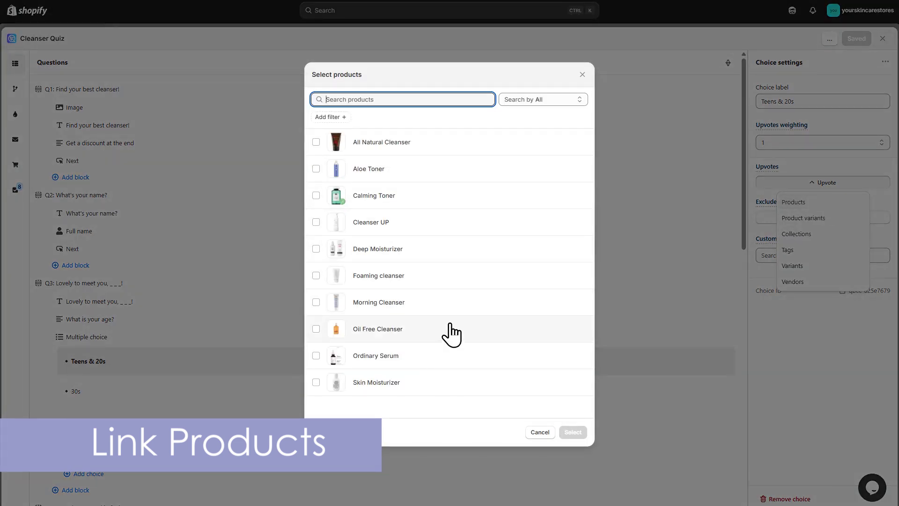
{"action": "type", "text": "o"}
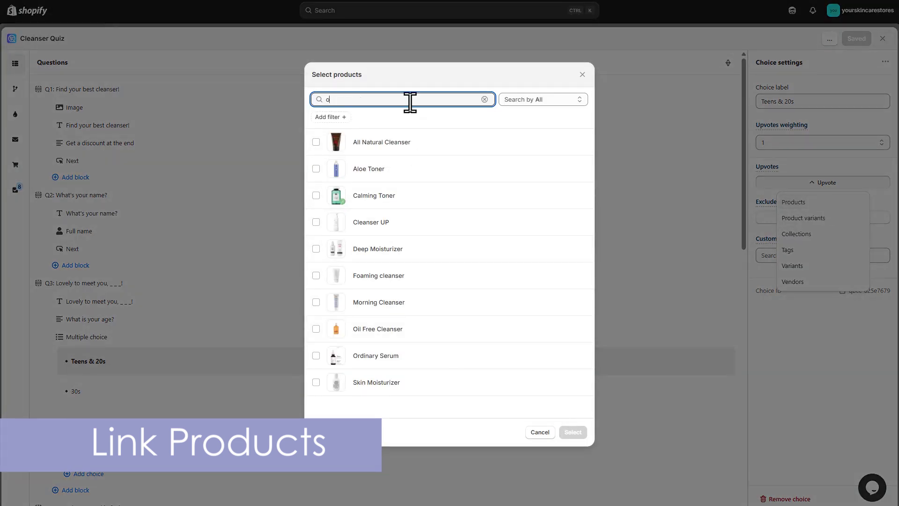
{"action": "type", "text": "il"}
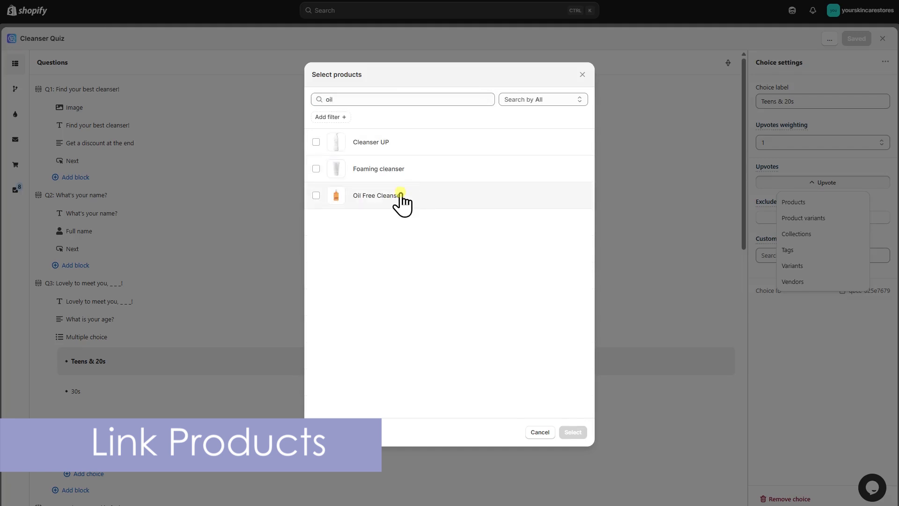
{"action": "left_click", "coordinate": [398, 195]}
{"action": "left_click", "coordinate": [569, 434]}
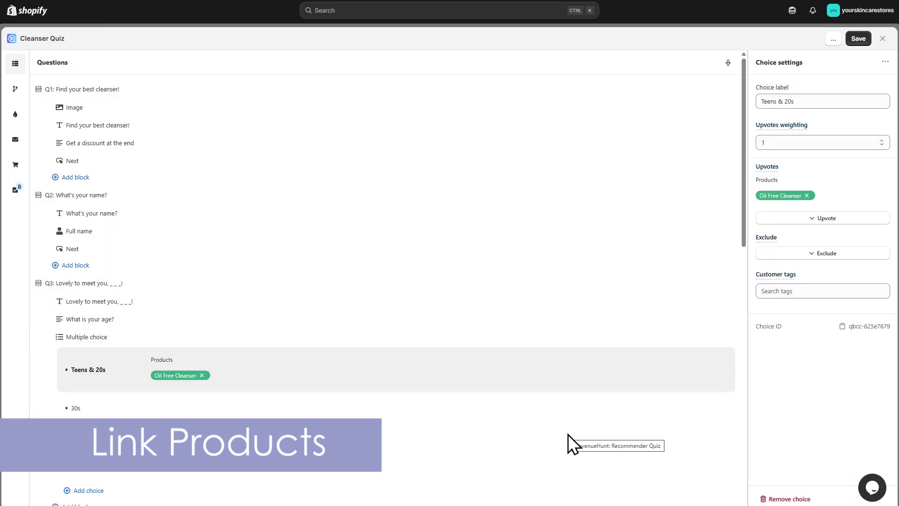
{"action": "scroll", "coordinate": [568, 434], "scroll_direction": "down", "scroll_amount": 2}
{"action": "left_click", "coordinate": [800, 219]}
{"action": "left_click", "coordinate": [792, 237]}
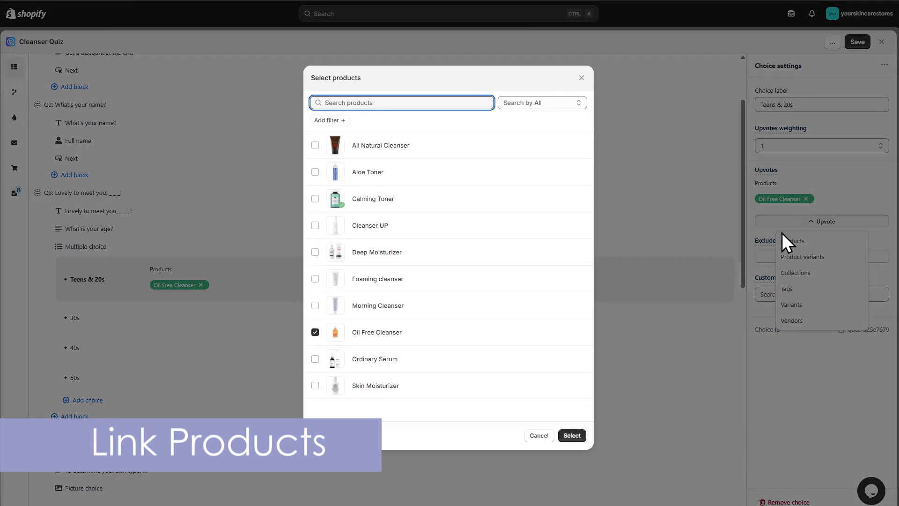
{"action": "left_click", "coordinate": [419, 149]}
{"action": "left_click", "coordinate": [571, 435]}
Link upvoted cleanser products to the 30s and remaining age answers.
{"action": "left_click", "coordinate": [195, 322]}
{"action": "left_click", "coordinate": [795, 185]}
{"action": "left_click", "coordinate": [316, 145]}
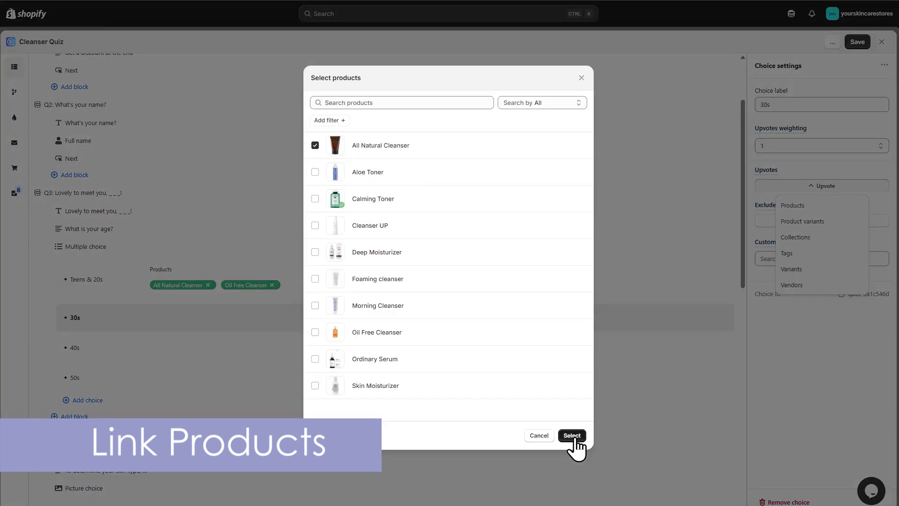
{"action": "left_click", "coordinate": [572, 435]}
{"action": "left_click", "coordinate": [315, 279]}
{"action": "left_click", "coordinate": [572, 435]}
{"action": "left_click", "coordinate": [315, 331]}
{"action": "left_click", "coordinate": [572, 435]}
Upvote All Natural for Dry, Foaming for balanced skin, and Cleanser UP and Foaming for oily answers.
{"action": "left_click", "coordinate": [75, 188]}
{"action": "left_click", "coordinate": [801, 420]}
{"action": "left_click", "coordinate": [315, 201]}
{"action": "left_click", "coordinate": [572, 434]}
{"action": "left_click", "coordinate": [197, 249]}
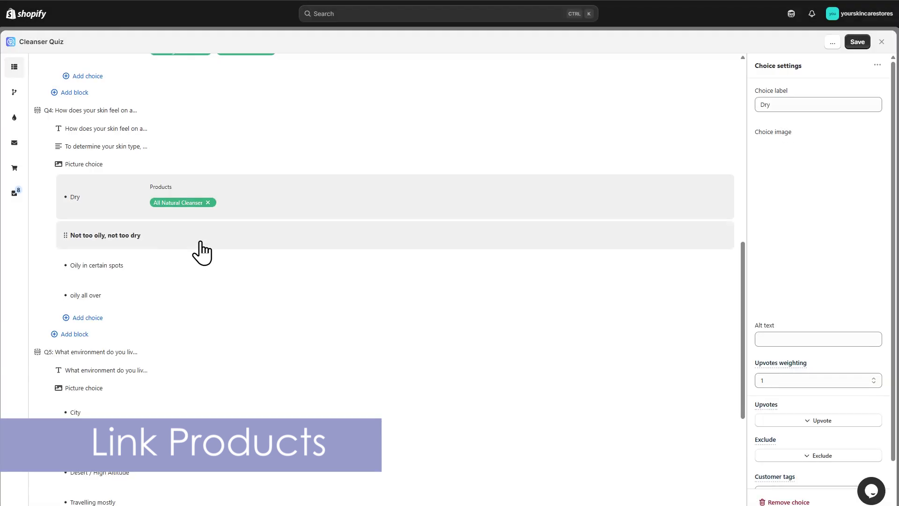
{"action": "left_click", "coordinate": [822, 420]}
{"action": "left_click", "coordinate": [787, 323]}
{"action": "left_click", "coordinate": [315, 305]}
{"action": "left_click", "coordinate": [571, 433]}
{"action": "left_click", "coordinate": [184, 292]}
{"action": "left_click", "coordinate": [822, 420]}
Upvote Oil Free Cleanser for City, and Foaming and Oil Free Cleansers for Tropical.
{"action": "left_click", "coordinate": [789, 322]}
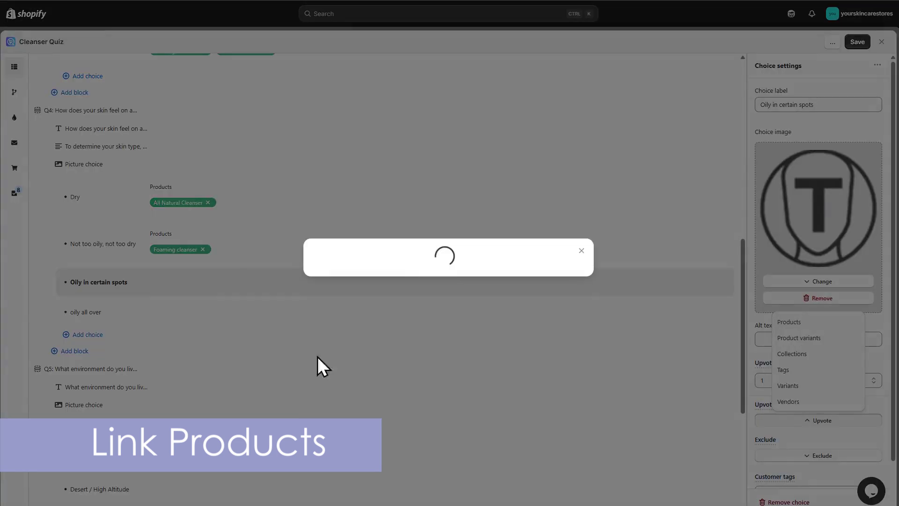
{"action": "left_click", "coordinate": [315, 285]}
{"action": "left_click", "coordinate": [572, 433]}
{"action": "scroll", "coordinate": [375, 281], "scroll_direction": "down", "scroll_amount": 5}
{"action": "left_click", "coordinate": [196, 275]}
{"action": "left_click", "coordinate": [822, 420]}
{"action": "left_click", "coordinate": [788, 322]}
{"action": "left_click", "coordinate": [315, 279]}
Upvote Cleanser UP for Desert / High Altitude and All Natural Cleanser for Travelling mostly.
{"action": "left_click", "coordinate": [315, 332]}
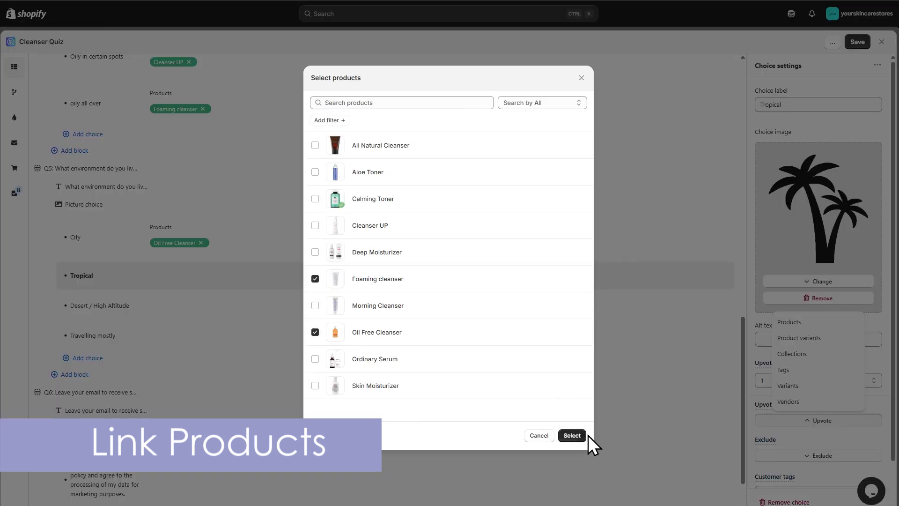
{"action": "left_click", "coordinate": [572, 435]}
{"action": "left_click", "coordinate": [99, 305]}
{"action": "left_click", "coordinate": [315, 225]}
{"action": "left_click", "coordinate": [572, 435]}
{"action": "left_click", "coordinate": [315, 145]}
{"action": "left_click", "coordinate": [571, 435]}
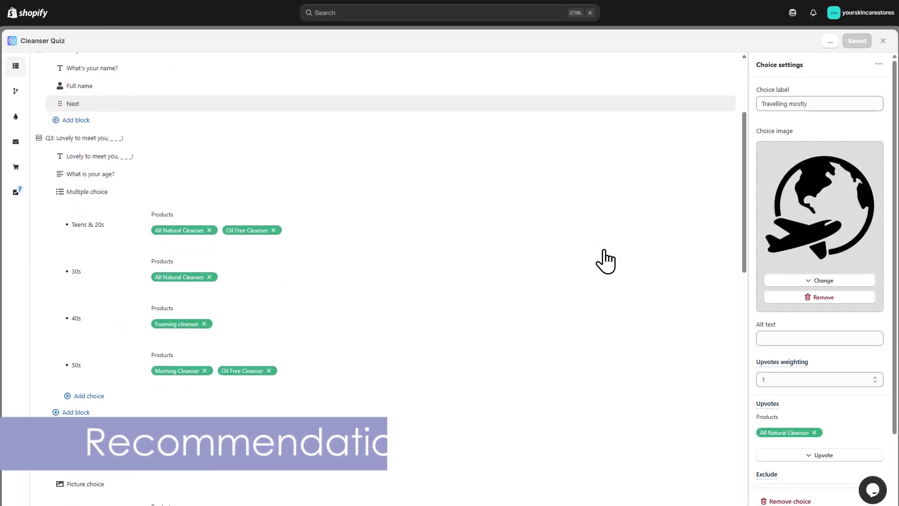
Scroll through the linked answers and the results page's recommended cleanser cards.
{"action": "scroll", "coordinate": [605, 262], "scroll_direction": "down", "scroll_amount": 1}
{"action": "scroll", "coordinate": [606, 262], "scroll_direction": "down", "scroll_amount": 10}
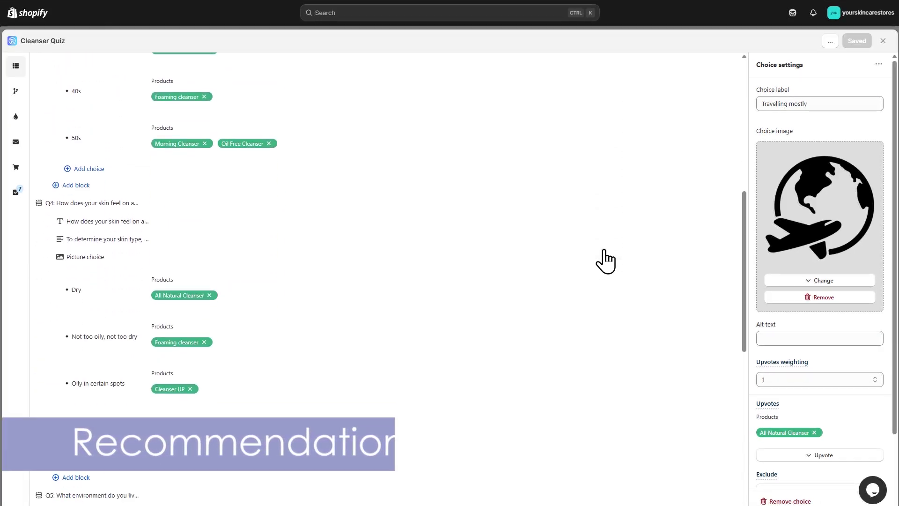
{"action": "scroll", "coordinate": [605, 261], "scroll_direction": "down", "scroll_amount": 3}
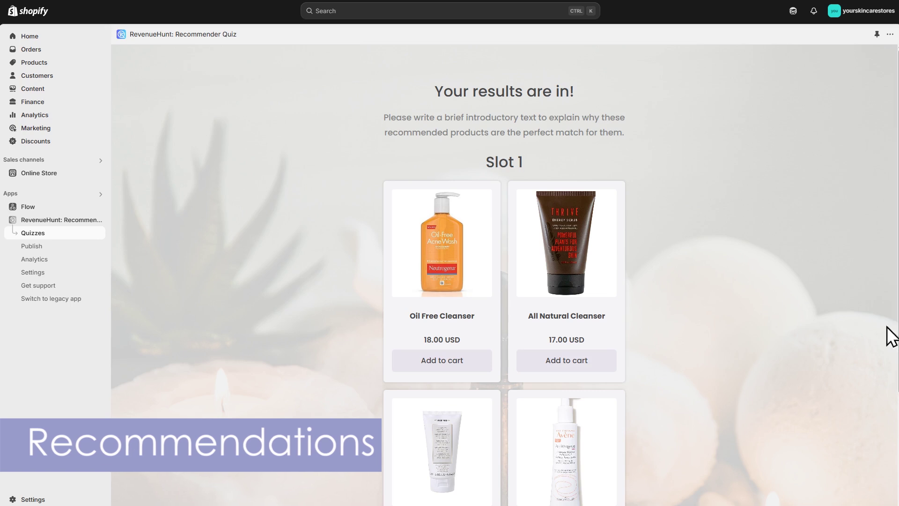
{"action": "scroll", "coordinate": [897, 285], "scroll_direction": "down", "scroll_amount": 3}
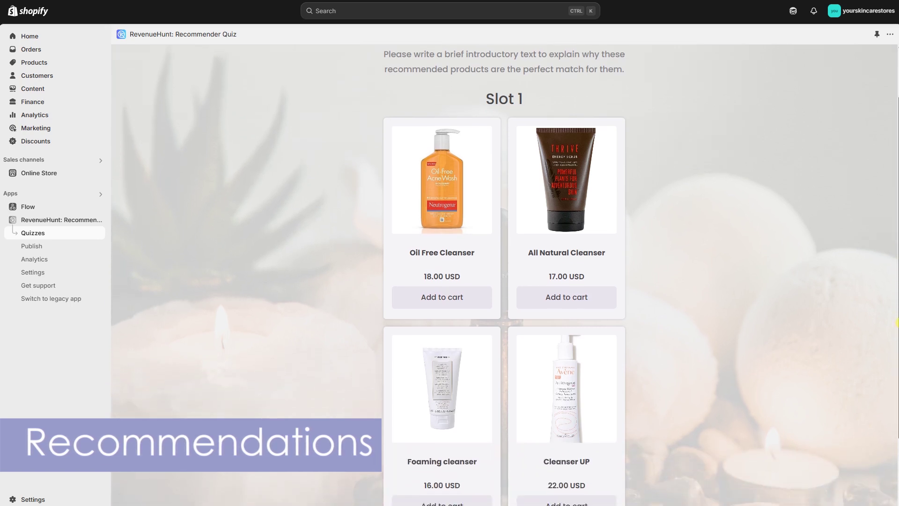
{"action": "scroll", "coordinate": [897, 285], "scroll_direction": "down", "scroll_amount": 1}
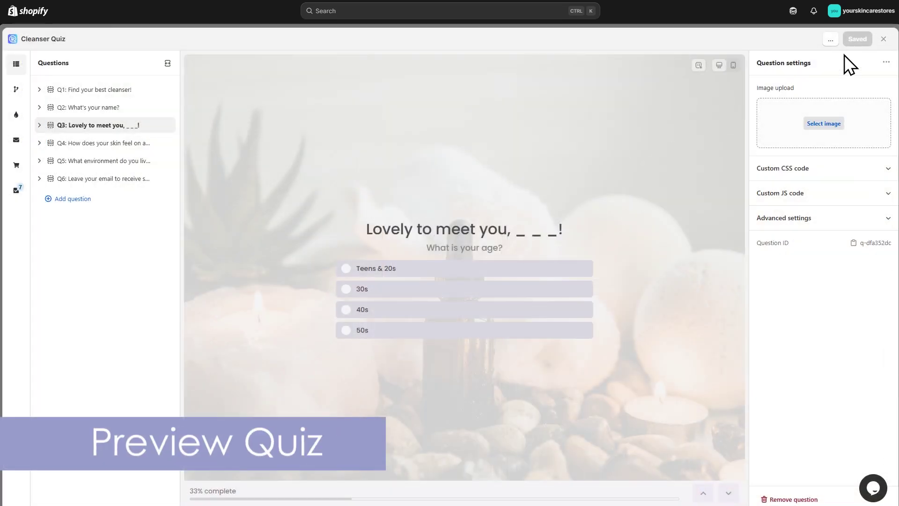
Preview the quiz, answering the name, age, skin-feel and City environment questions through to results.
{"action": "left_click", "coordinate": [835, 41]}
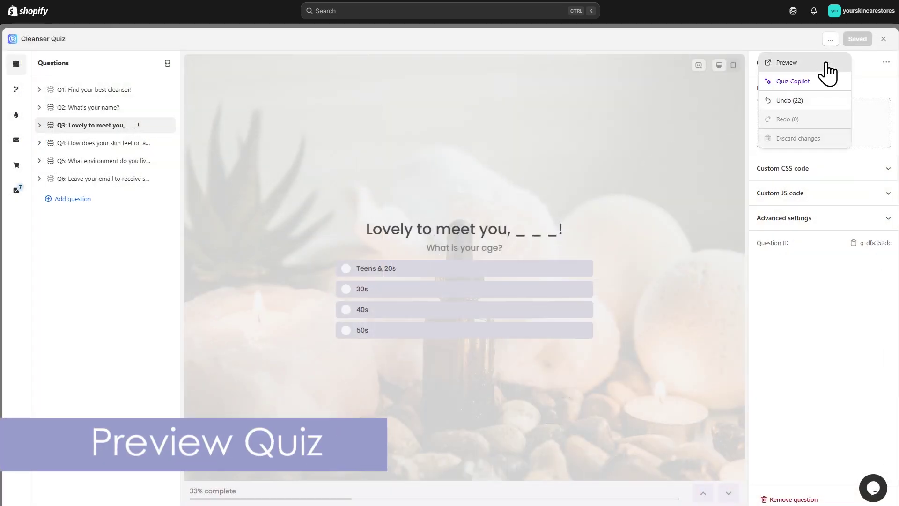
{"action": "left_click", "coordinate": [827, 62]}
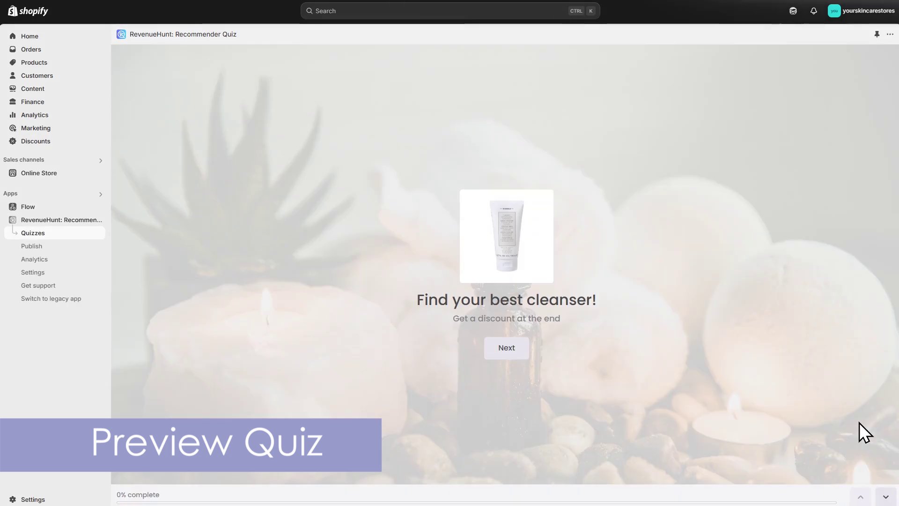
{"action": "left_click", "coordinate": [512, 352]}
{"action": "left_click", "coordinate": [455, 271]}
{"action": "left_click", "coordinate": [453, 288]}
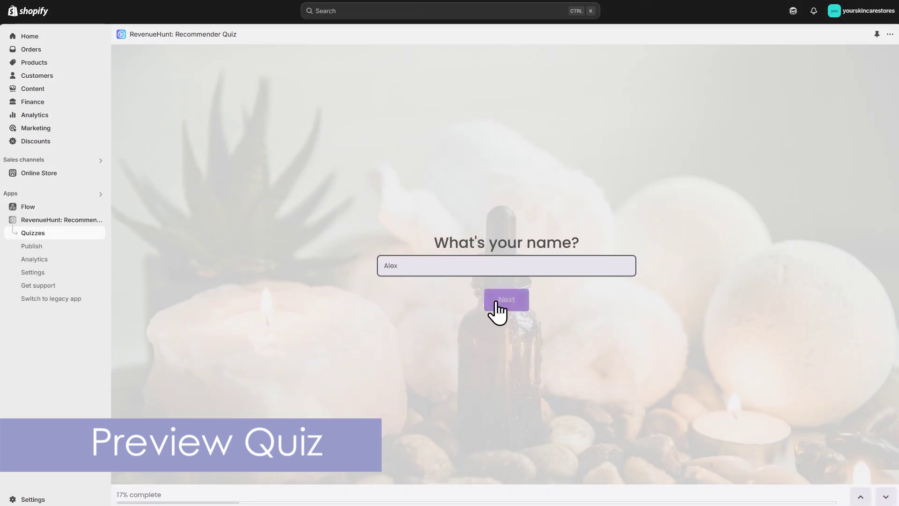
{"action": "left_click", "coordinate": [499, 306]}
{"action": "left_click", "coordinate": [421, 285]}
{"action": "left_click", "coordinate": [421, 316]}
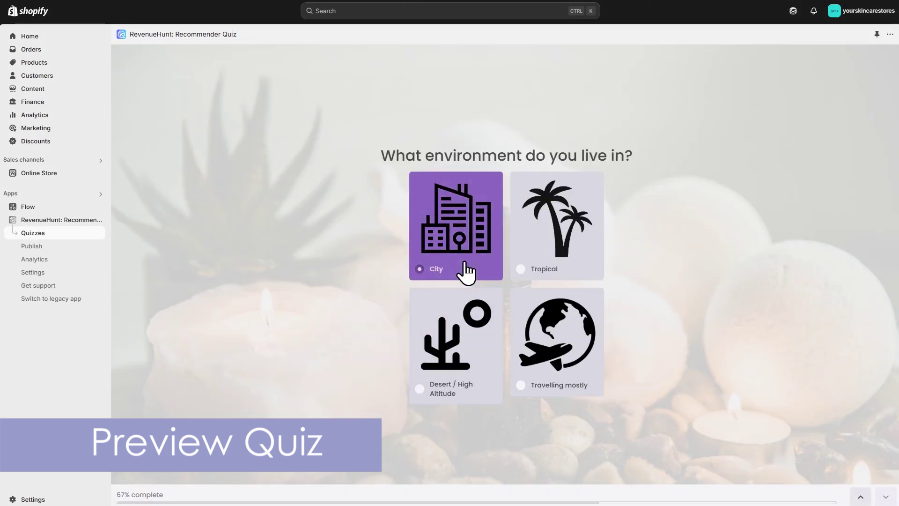
{"action": "left_click", "coordinate": [462, 270]}
{"action": "left_click", "coordinate": [487, 331]}
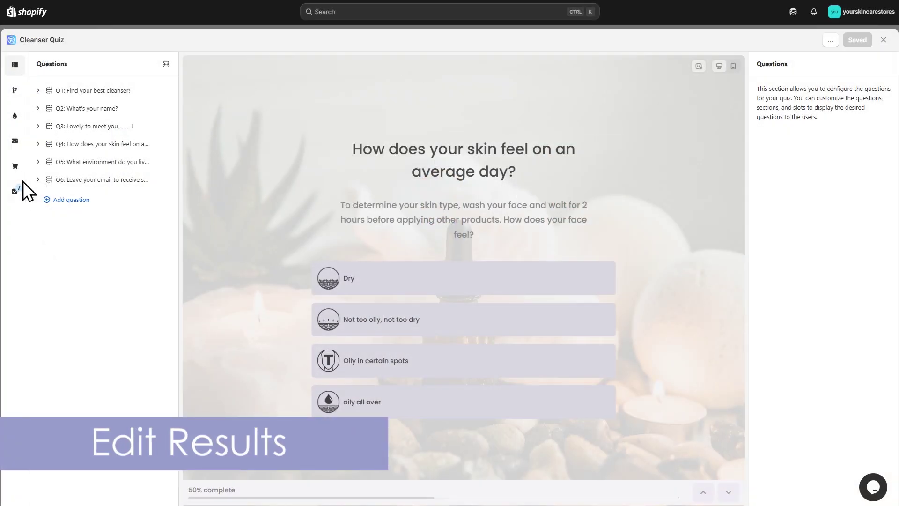
Add a Text block to the results page with the 'Clean, Calm, and Made for You' blurb.
{"action": "left_click", "coordinate": [17, 165]}
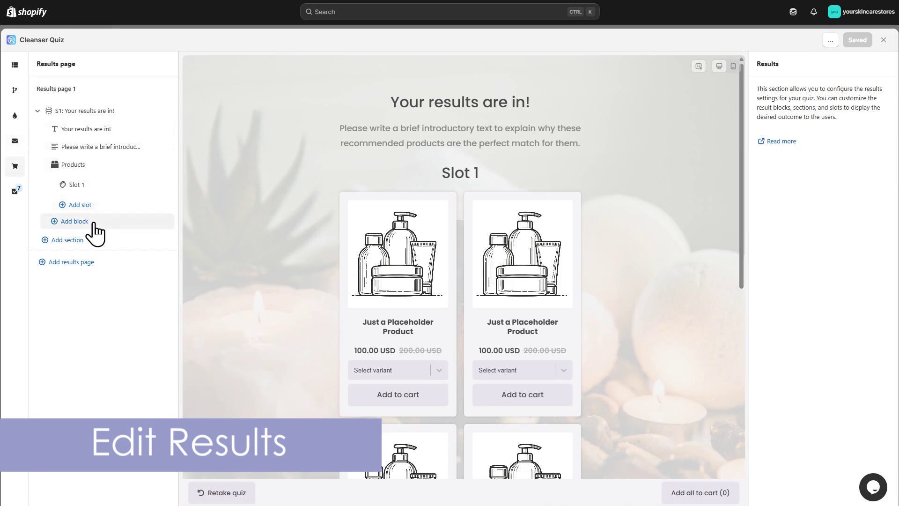
{"action": "left_click", "coordinate": [75, 222]}
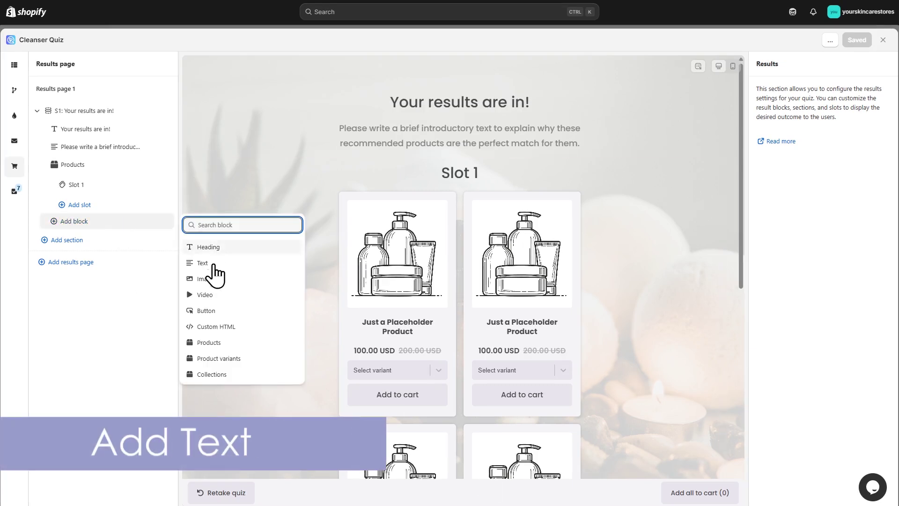
{"action": "left_click", "coordinate": [209, 264]}
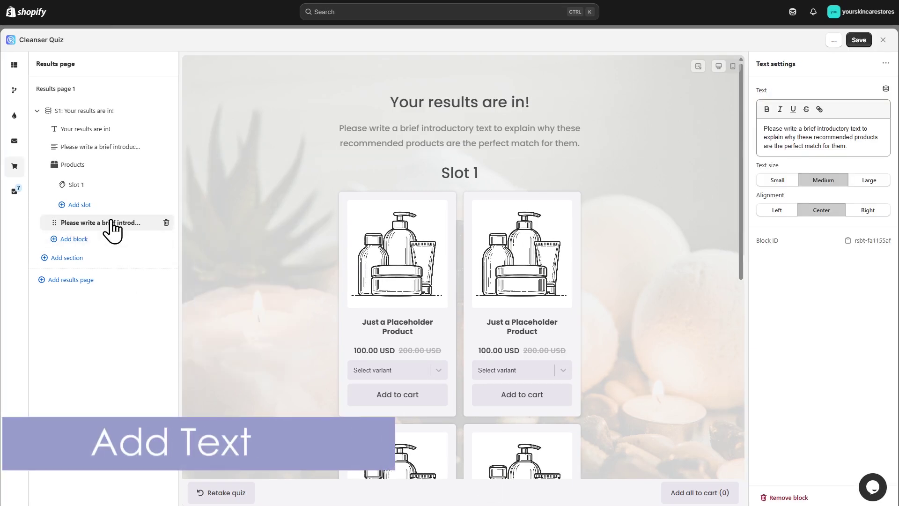
{"action": "triple_click", "coordinate": [859, 145]}
{"action": "type", "text": "🌿 Clean, Calm, and Made for You Say hello to your perfect cleanser match. Based on your answers, this formula gently removes impurities without stripping your skin. Whether you're tackling breakouts, dryness, or dullness — we've got you covered."}
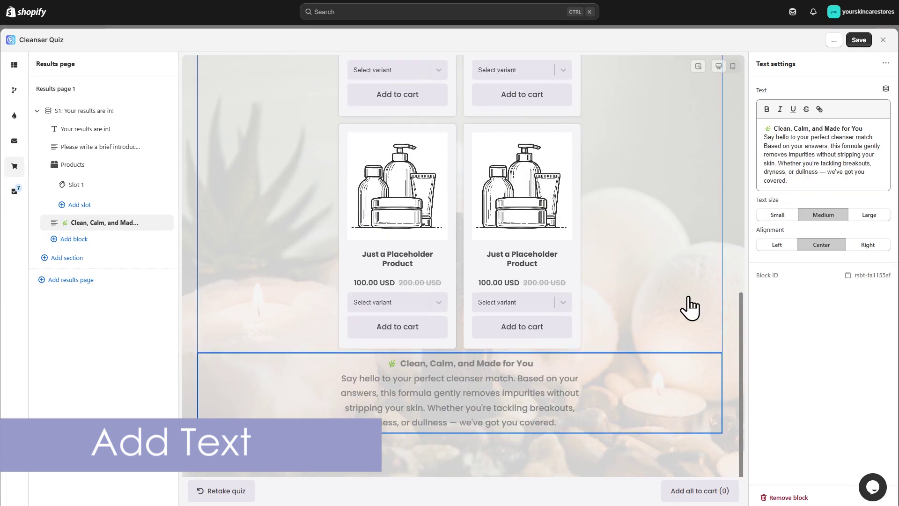
Left-align the blurb, move it under the heading, and delete the placeholder intro block.
{"action": "left_click", "coordinate": [778, 244]}
{"action": "left_click_drag", "start_coordinate": [54, 222], "coordinate": [55, 146]}
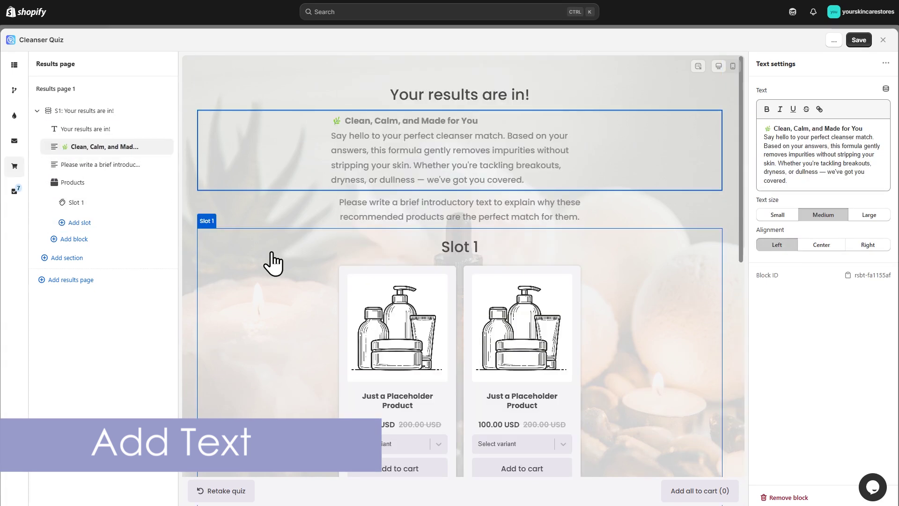
{"action": "left_click", "coordinate": [164, 164]}
{"action": "left_click", "coordinate": [459, 94]}
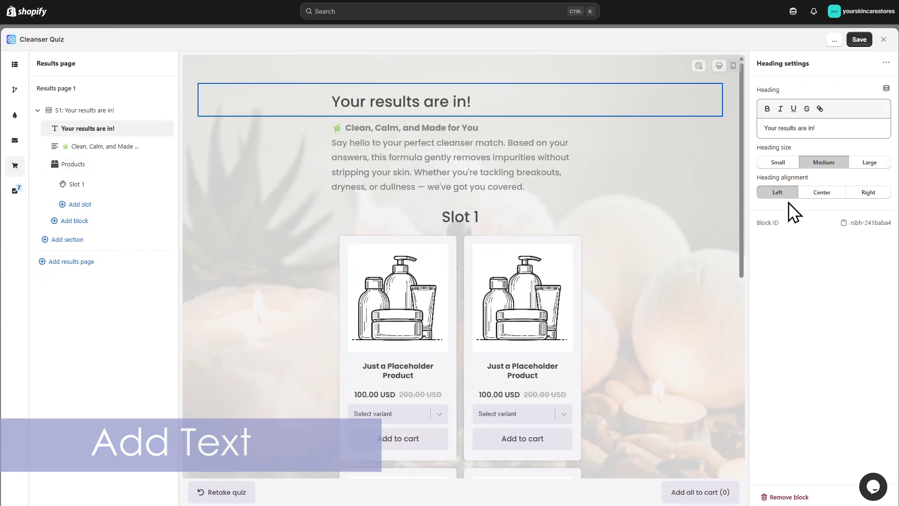
Add an Image block at the top of the results page showing the MOONCHILD logo.
{"action": "left_click", "coordinate": [93, 221]}
{"action": "left_click", "coordinate": [225, 279]}
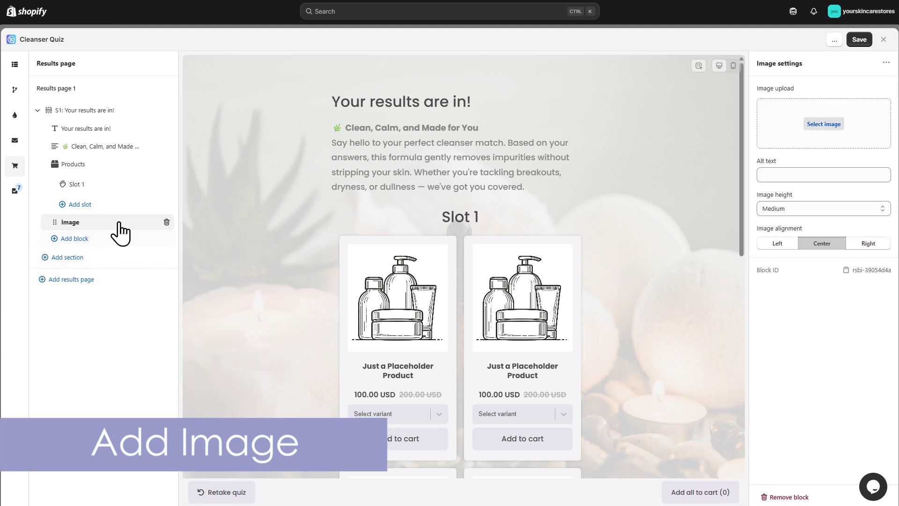
{"action": "left_click_drag", "start_coordinate": [117, 225], "coordinate": [114, 135]}
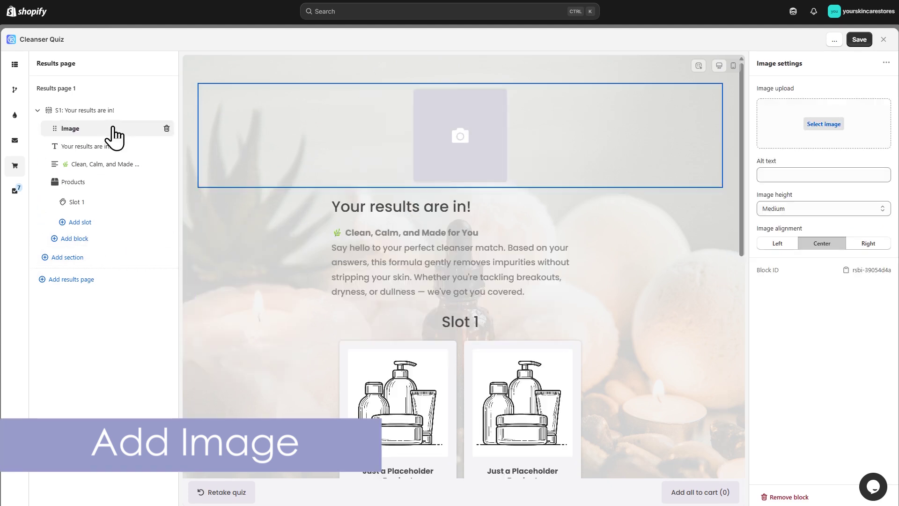
{"action": "left_click", "coordinate": [824, 123]}
{"action": "left_click", "coordinate": [270, 304]}
{"action": "left_click", "coordinate": [635, 448]}
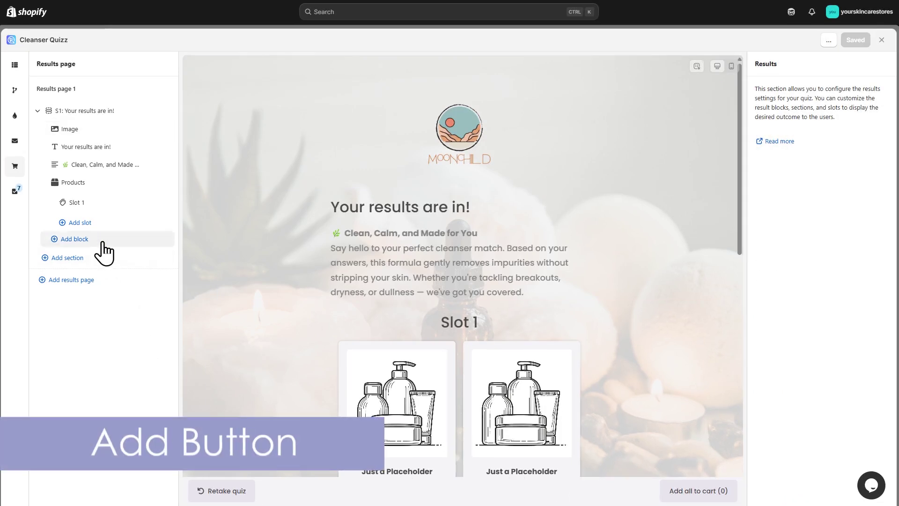
Add a Button block labelled 'Visit Our Site'.
{"action": "left_click", "coordinate": [114, 240]}
{"action": "left_click", "coordinate": [220, 329]}
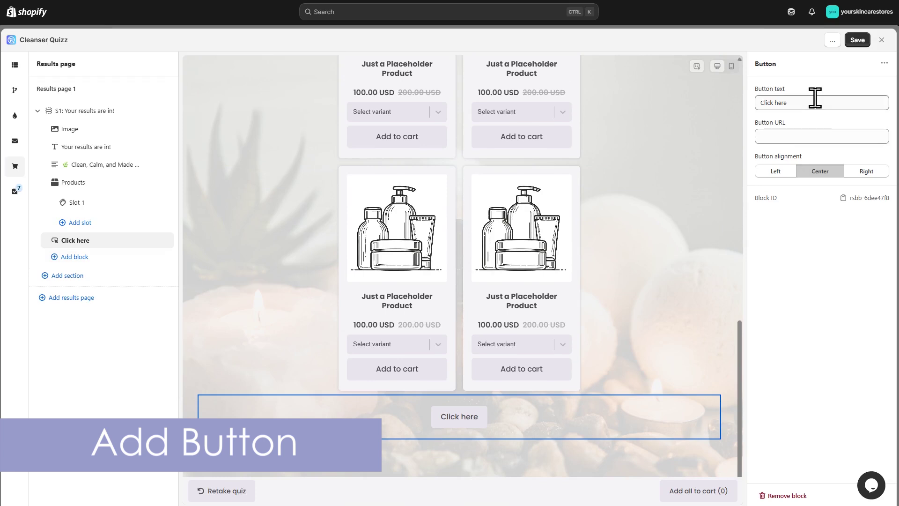
{"action": "left_click_drag", "start_coordinate": [815, 102], "coordinate": [758, 105]}
{"action": "type", "text": "Visit Our Site"}
{"action": "left_click", "coordinate": [804, 136]}
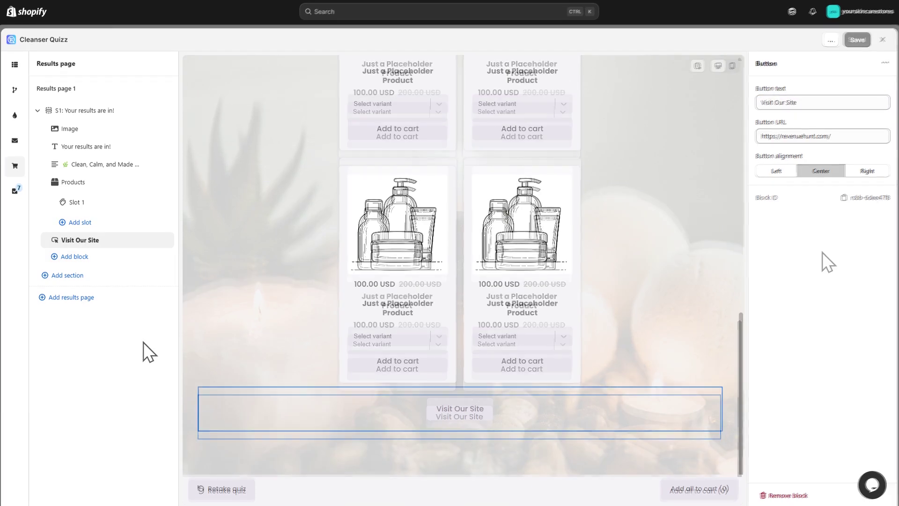
Add a View product link to each recommended product.
{"action": "left_click", "coordinate": [95, 184]}
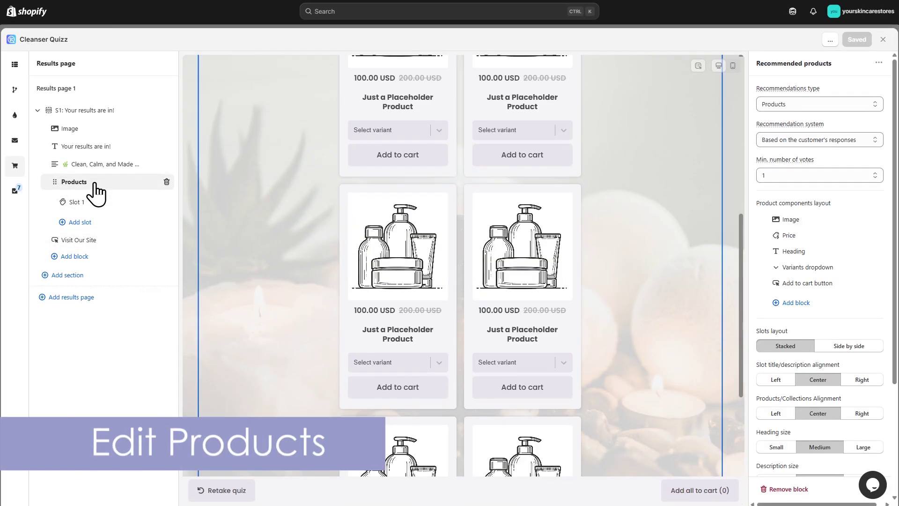
{"action": "left_click", "coordinate": [802, 303]}
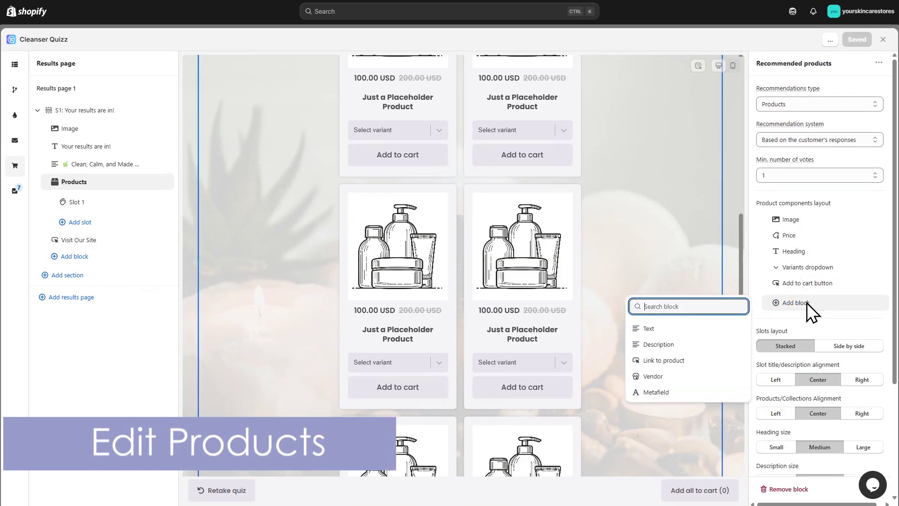
{"action": "left_click", "coordinate": [674, 367]}
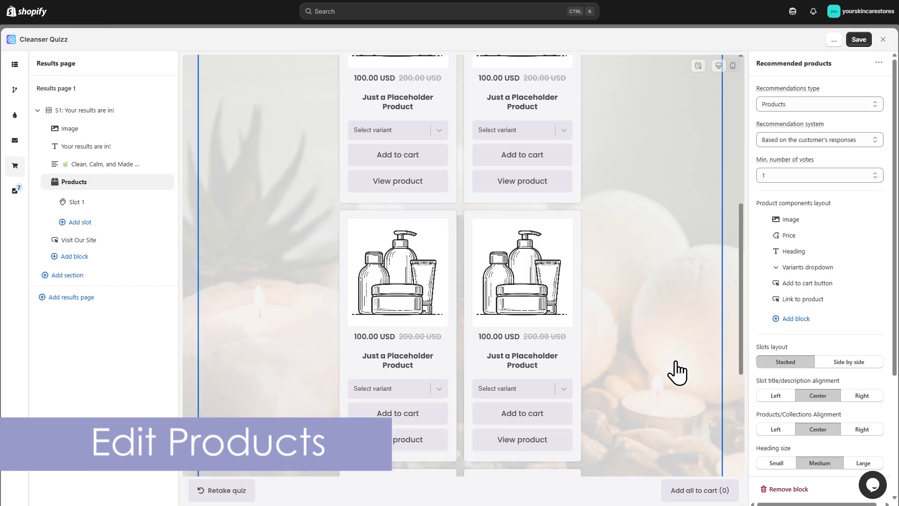
Title Slot 1 'Your Best Cleanser', limit it to one product, save, and make headings Small.
{"action": "left_click", "coordinate": [130, 202]}
{"action": "type", "text": "Your Best Cleanser"}
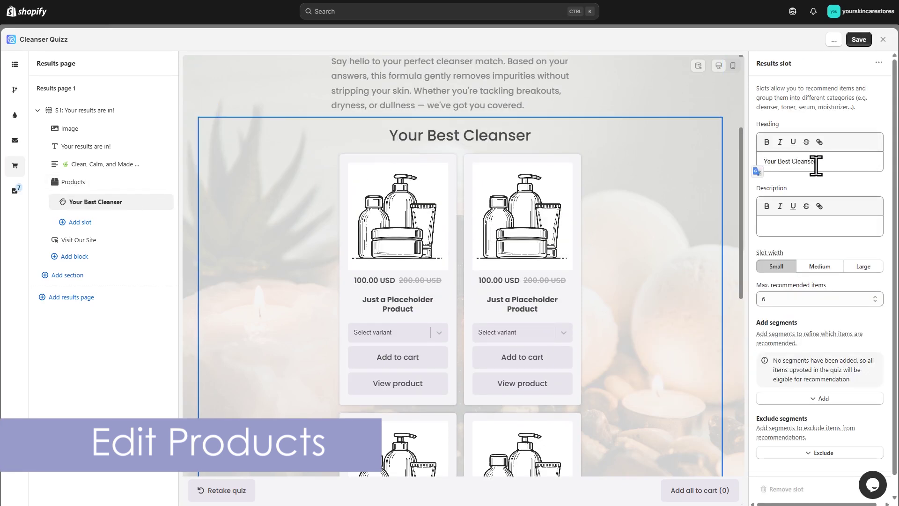
{"action": "left_click", "coordinate": [824, 299]}
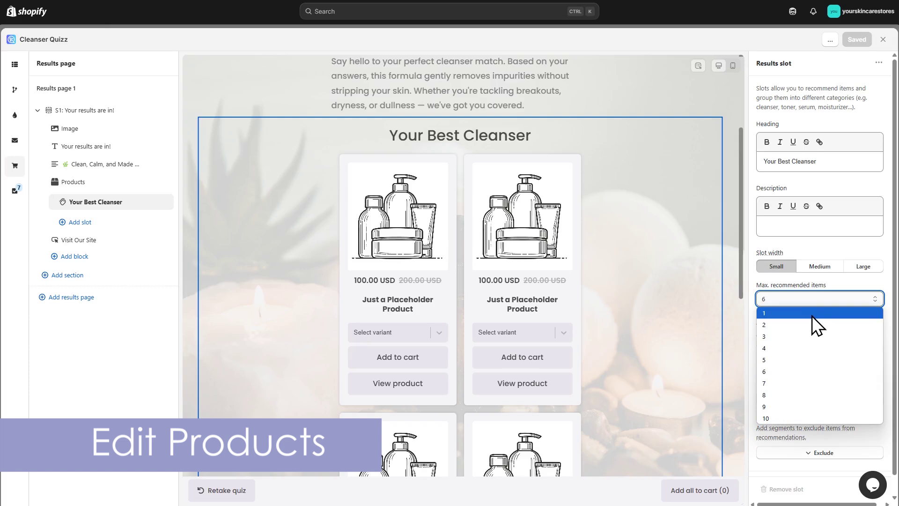
{"action": "left_click", "coordinate": [812, 315]}
{"action": "key", "text": "ctrl+s"}
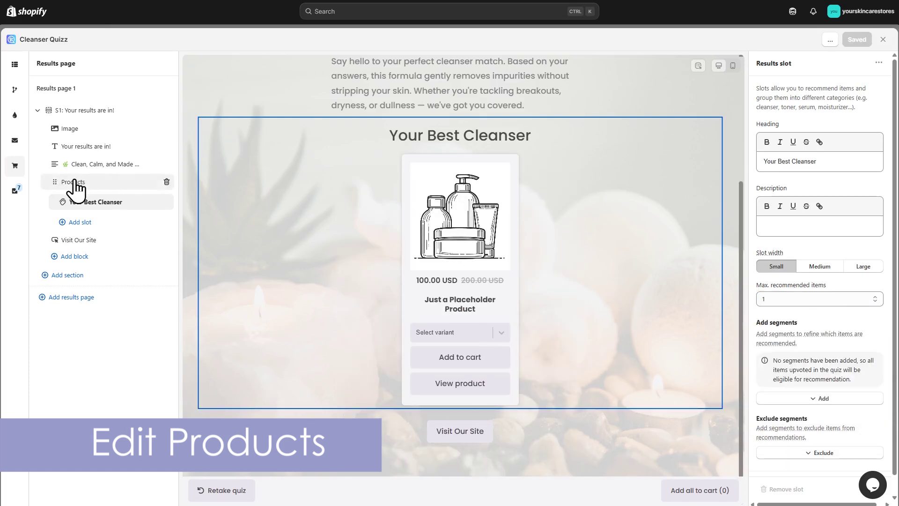
{"action": "left_click", "coordinate": [73, 183]}
{"action": "left_click", "coordinate": [777, 463]}
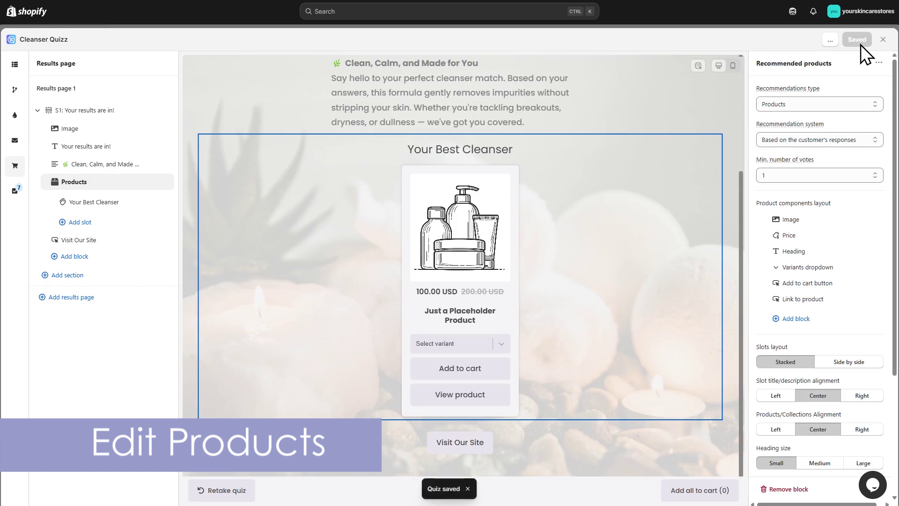
{"action": "scroll", "coordinate": [734, 340], "scroll_direction": "up", "scroll_amount": 4}
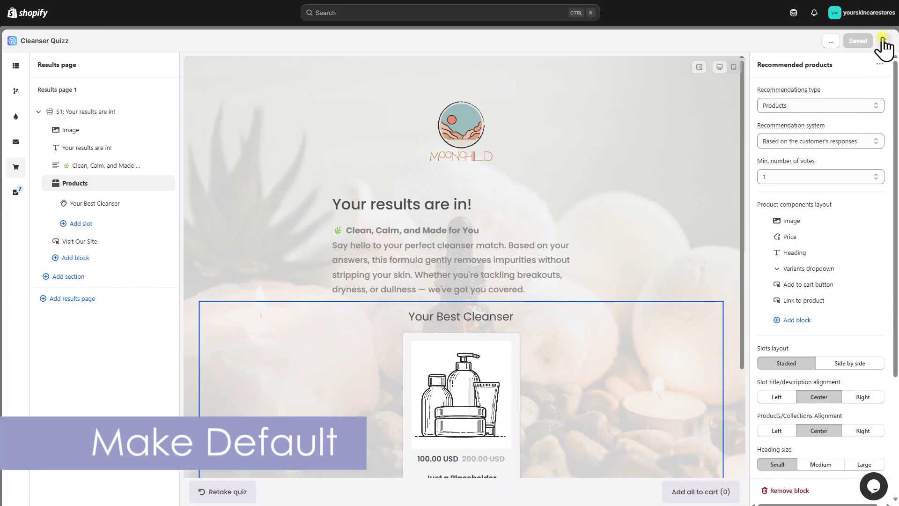
Close the quiz editor and make Cleanser Quizz the default quiz.
{"action": "left_click", "coordinate": [883, 39]}
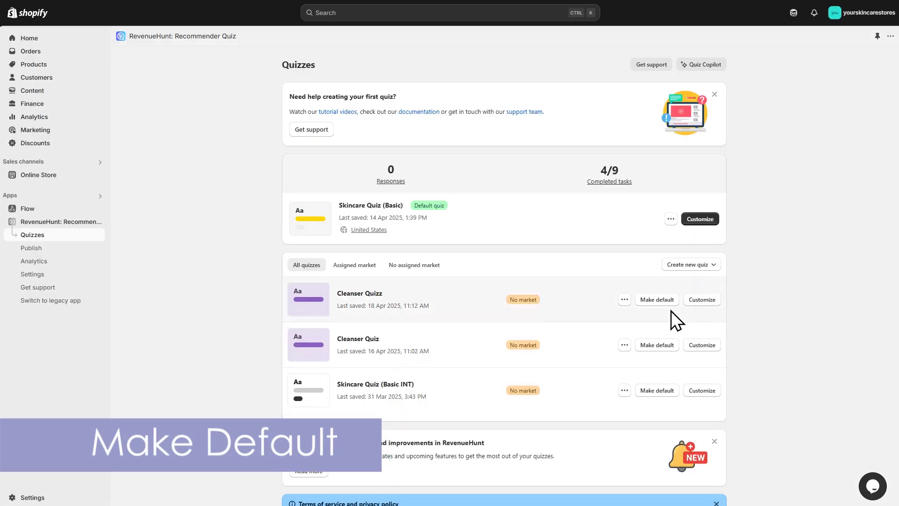
{"action": "left_click", "coordinate": [657, 302]}
{"action": "left_click", "coordinate": [616, 303]}
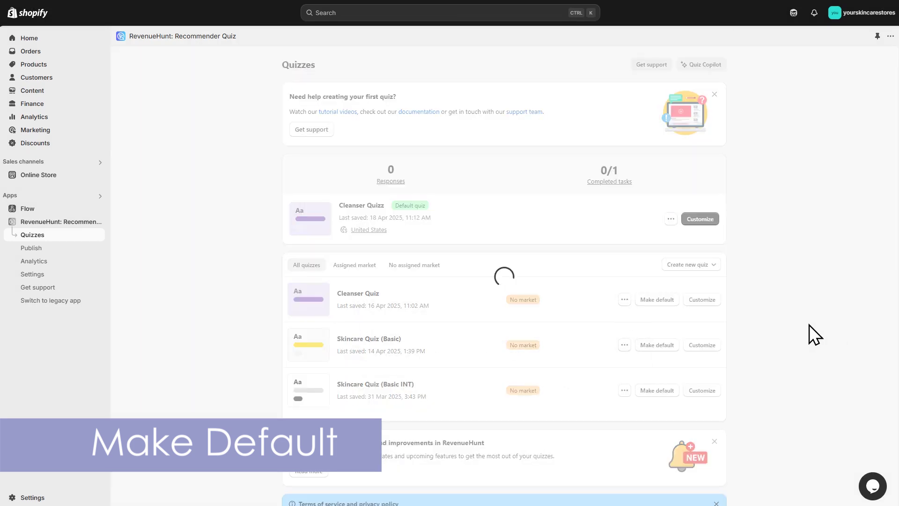
Read the publishing steps for adding the quiz as a link-triggered popup.
{"action": "left_click", "coordinate": [671, 219]}
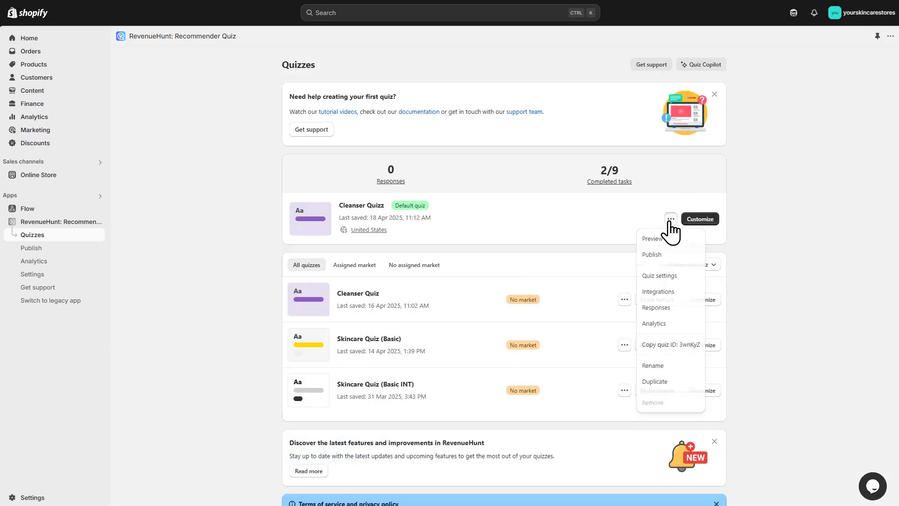
{"action": "left_click", "coordinate": [656, 257]}
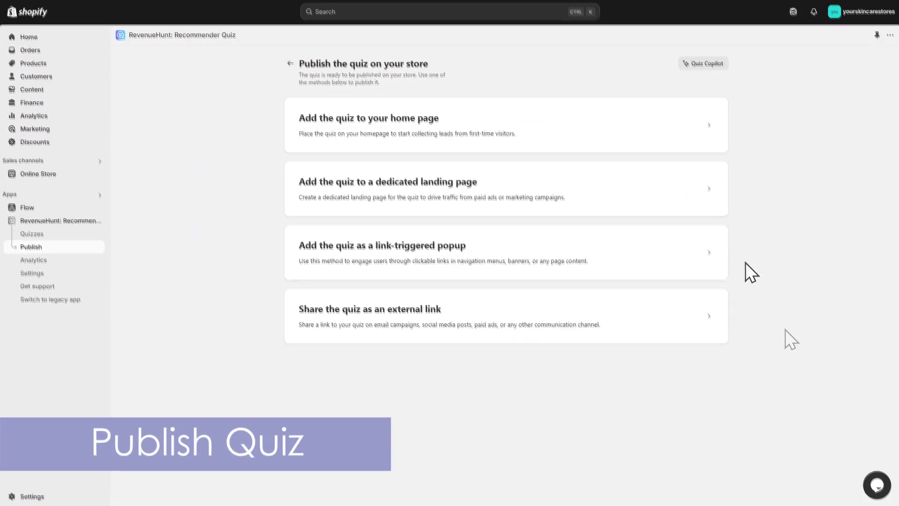
{"action": "left_click", "coordinate": [709, 252]}
{"action": "scroll", "coordinate": [753, 276], "scroll_direction": "down", "scroll_amount": 10}
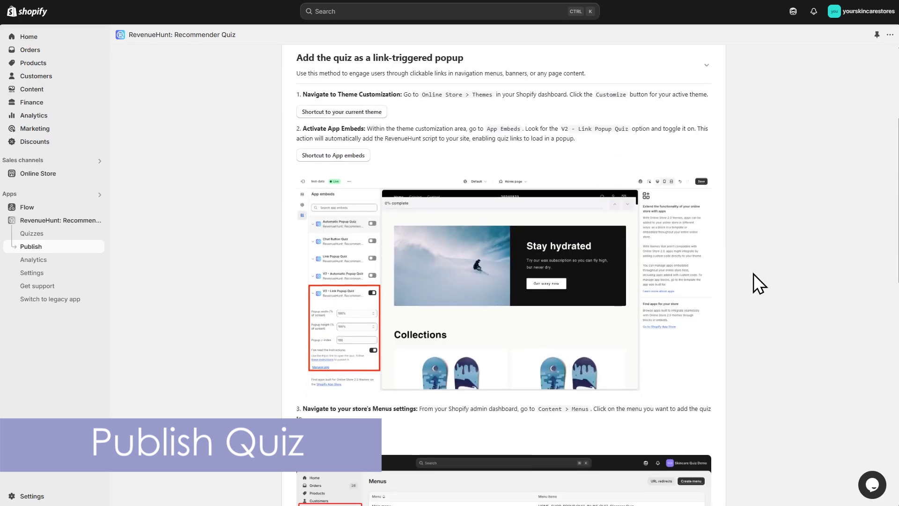
{"action": "scroll", "coordinate": [753, 274], "scroll_direction": "down", "scroll_amount": 8}
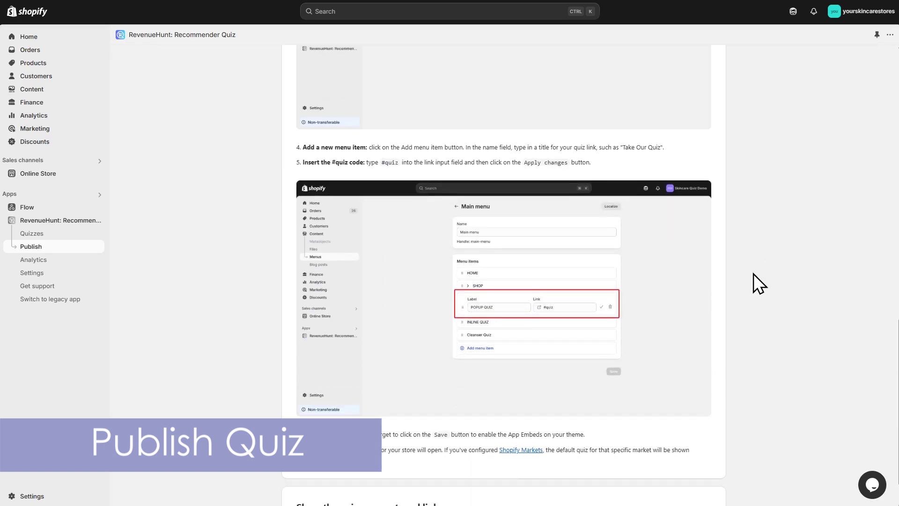
{"action": "scroll", "coordinate": [754, 273], "scroll_direction": "up", "scroll_amount": 14}
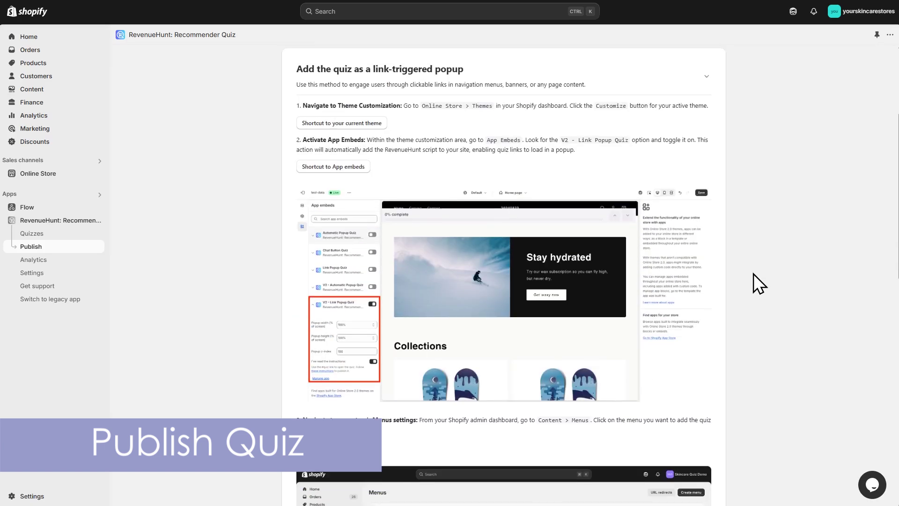
{"action": "scroll", "coordinate": [754, 273], "scroll_direction": "up", "scroll_amount": 4}
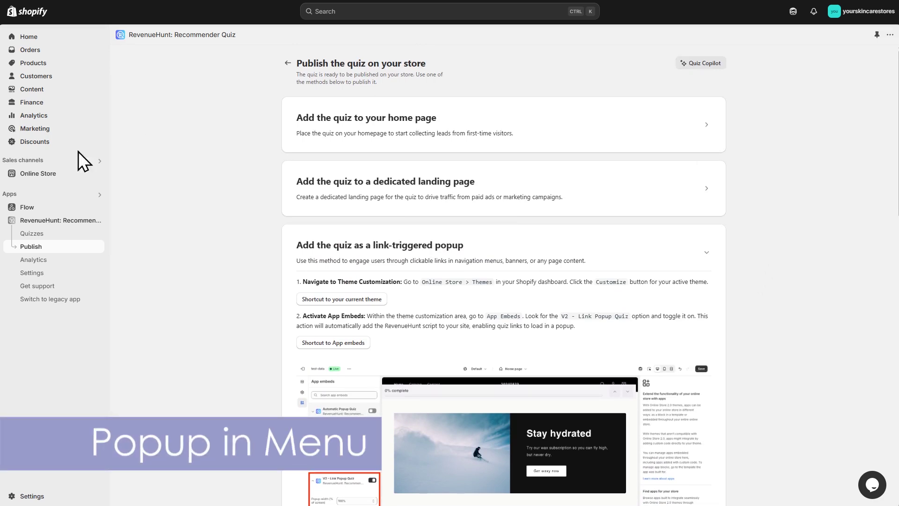
In the Dawn theme customizer, turn on the V2 - Link Popup Quiz app embed.
{"action": "left_click", "coordinate": [43, 173]}
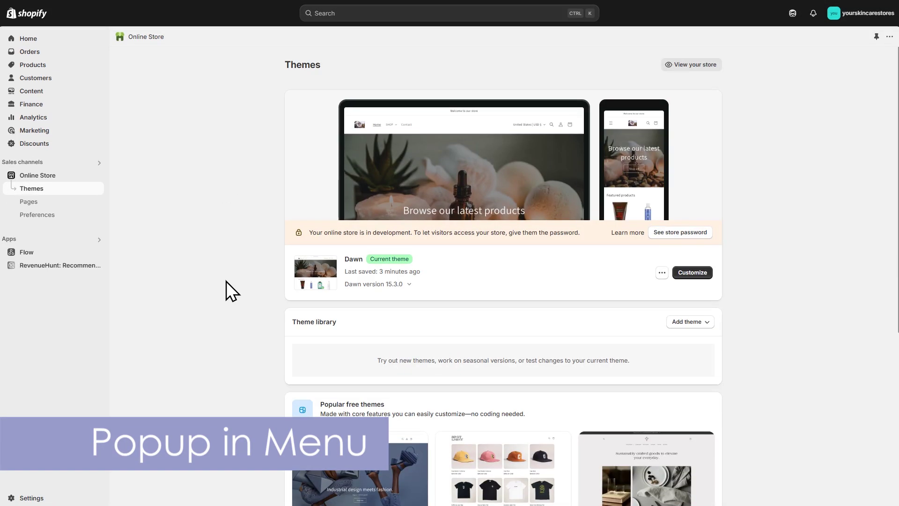
{"action": "left_click", "coordinate": [702, 273]}
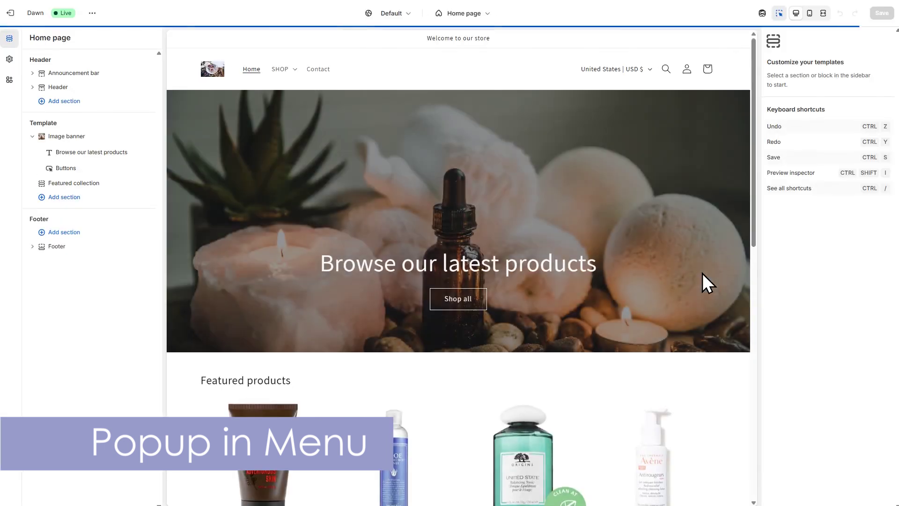
{"action": "left_click", "coordinate": [9, 84]}
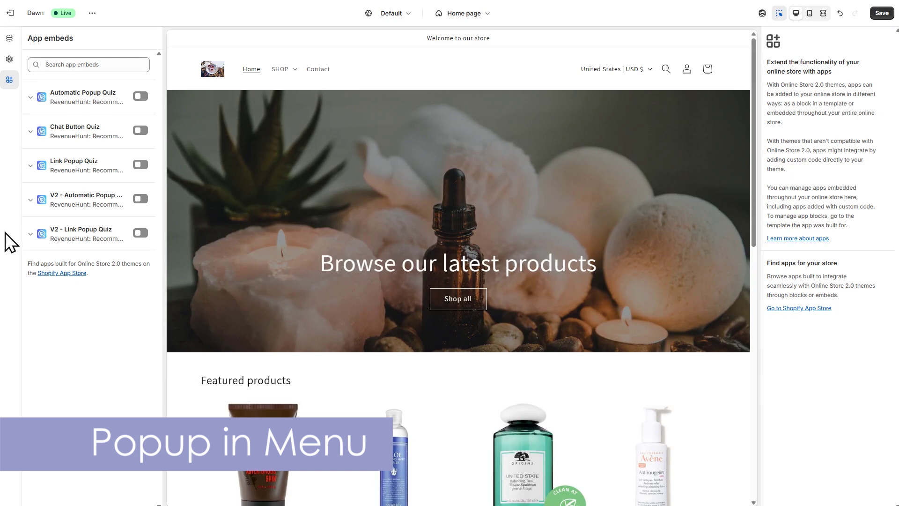
{"action": "left_click", "coordinate": [27, 241]}
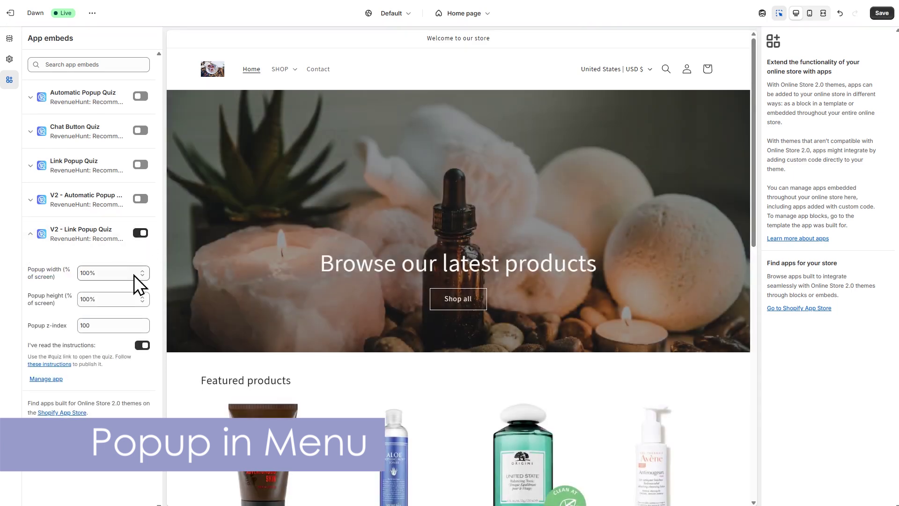
Set the popup width and height to 80%, save, and exit to Themes.
{"action": "left_click", "coordinate": [134, 274]}
{"action": "left_click", "coordinate": [114, 352]}
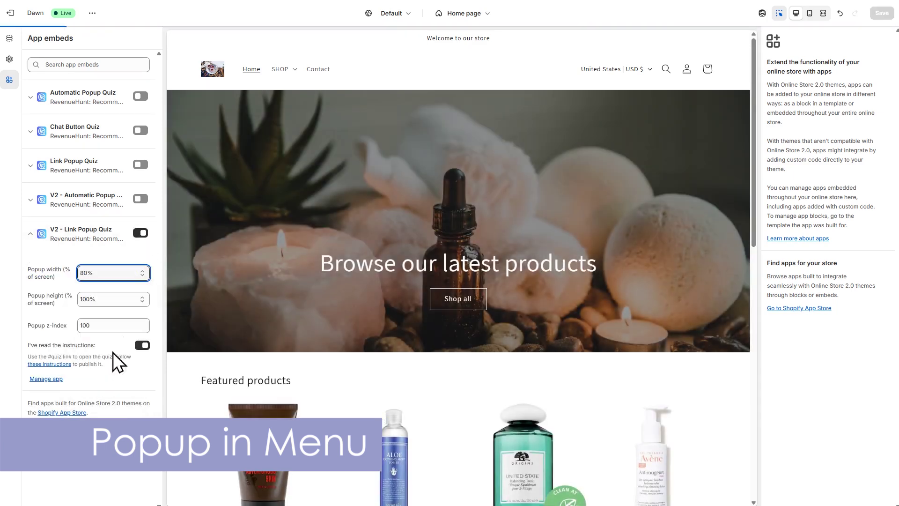
{"action": "left_click", "coordinate": [142, 302]}
{"action": "left_click", "coordinate": [110, 401]}
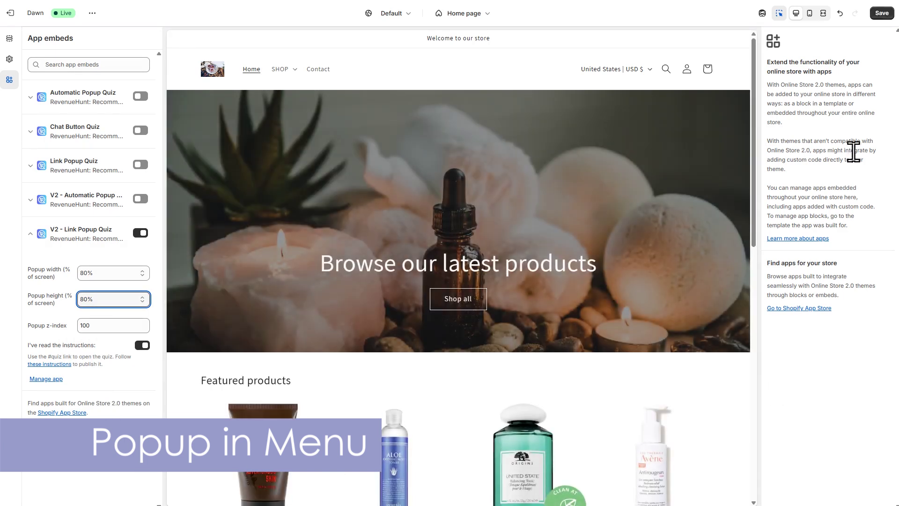
{"action": "left_click", "coordinate": [880, 10]}
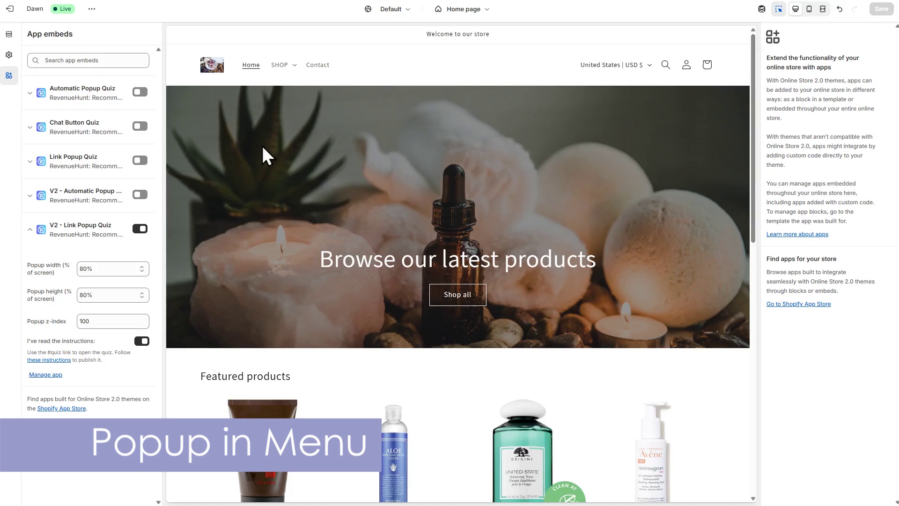
{"action": "left_click", "coordinate": [9, 9]}
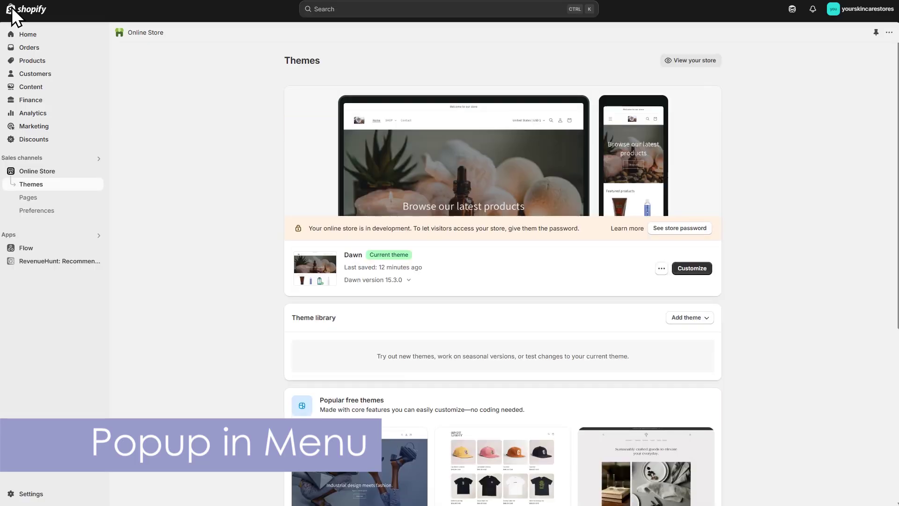
Find Menus through the admin search and open the Main menu for editing.
{"action": "left_click", "coordinate": [349, 9]}
{"action": "type", "text": "menu"}
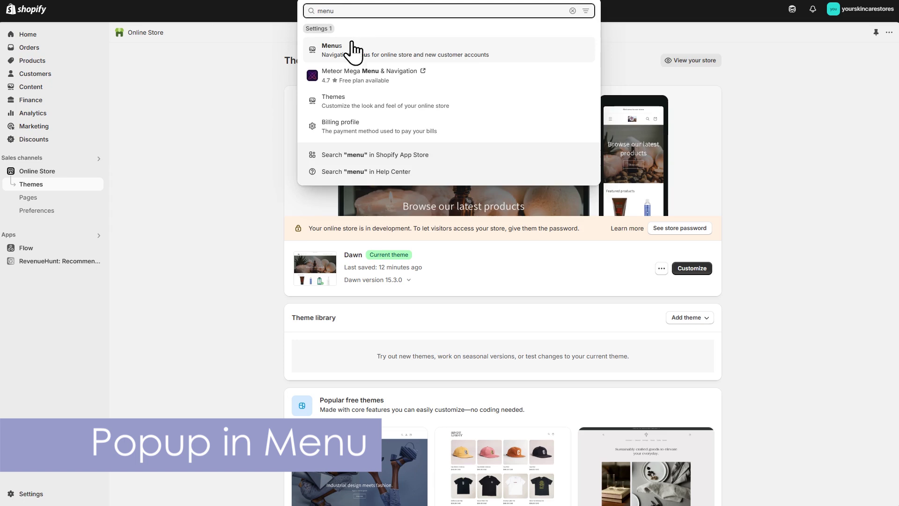
{"action": "left_click", "coordinate": [354, 50]}
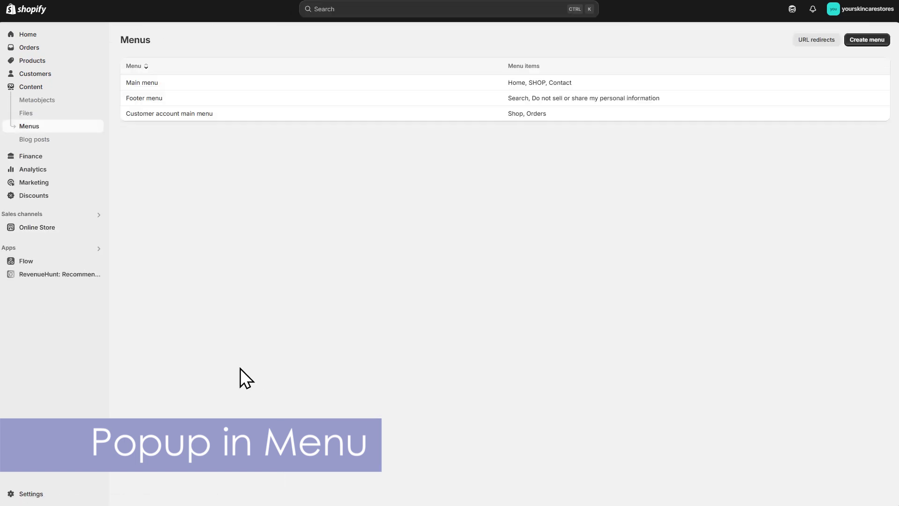
{"action": "left_click", "coordinate": [586, 83]}
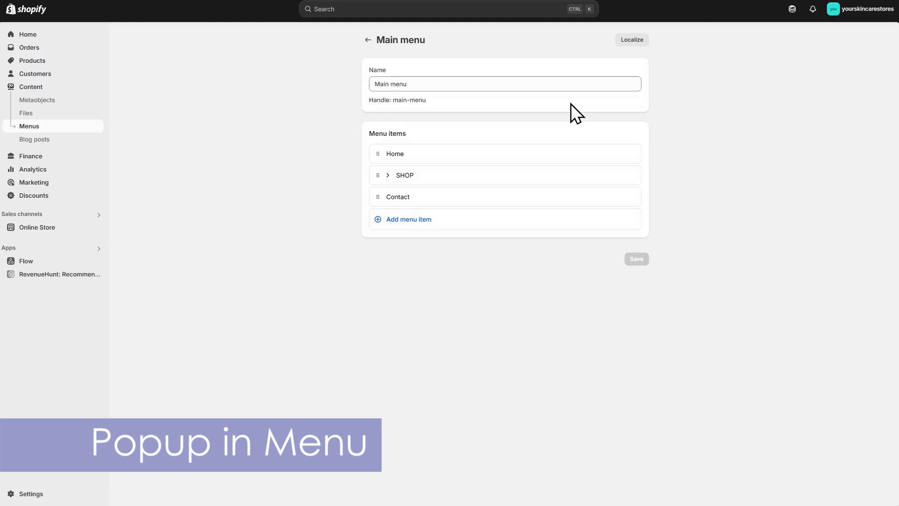
Add a 'Take Our Quiz' item linking to #quiz to the Main menu.
{"action": "left_click", "coordinate": [381, 220]}
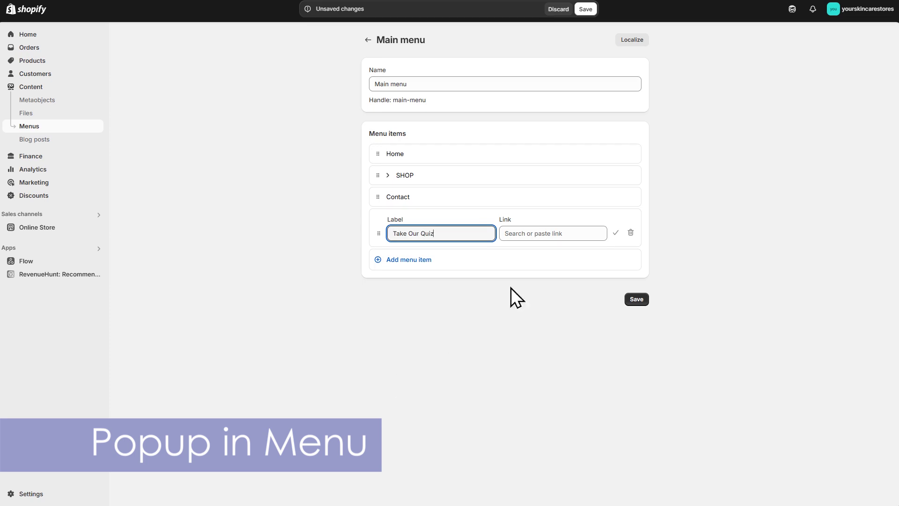
{"action": "left_click", "coordinate": [529, 236]}
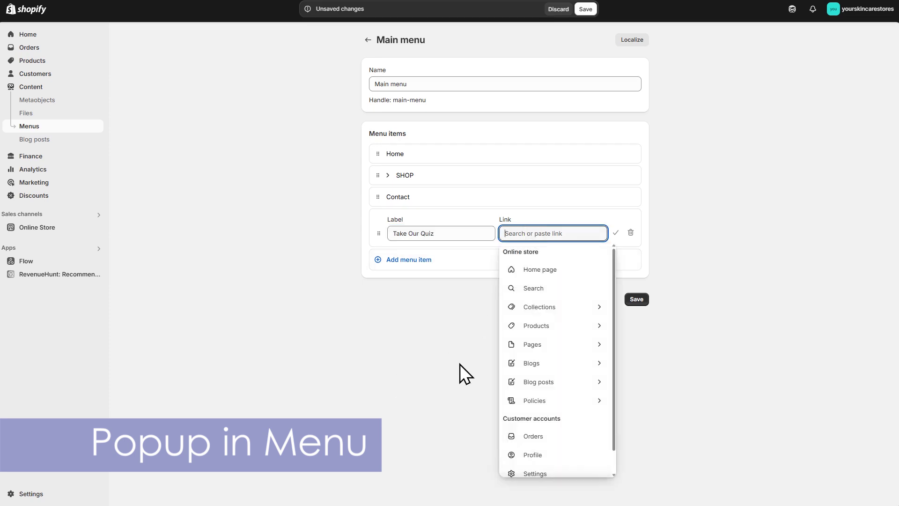
{"action": "type", "text": "#quiz"}
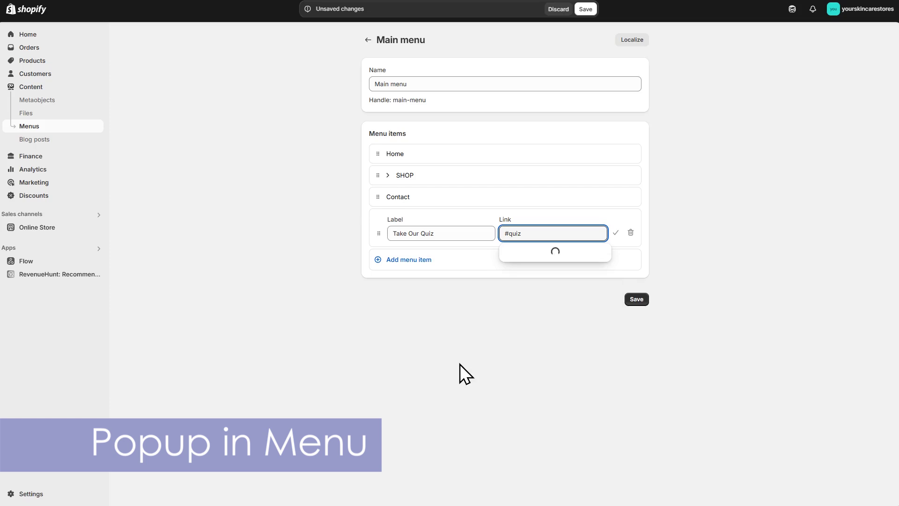
{"action": "left_click", "coordinate": [567, 254]}
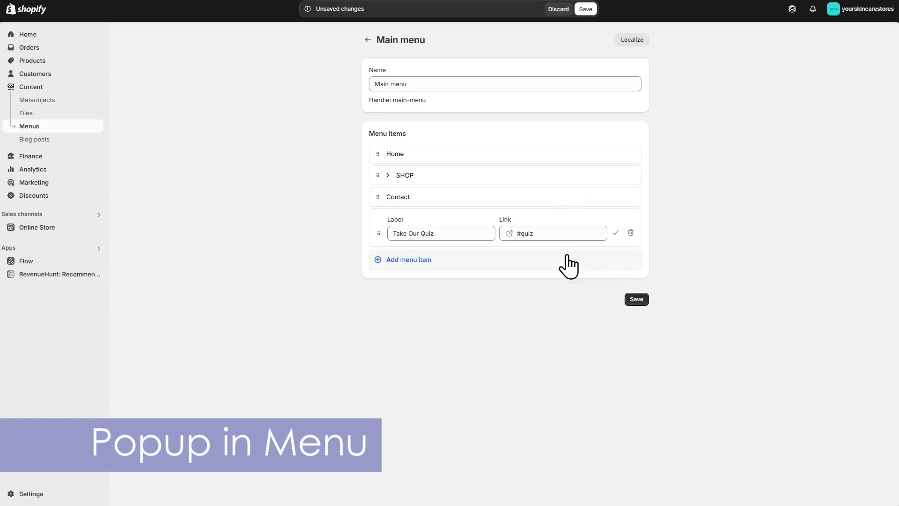
Save the Main menu, then launch the quiz popup from the storefront's Take Our Quiz link.
{"action": "left_click", "coordinate": [637, 299]}
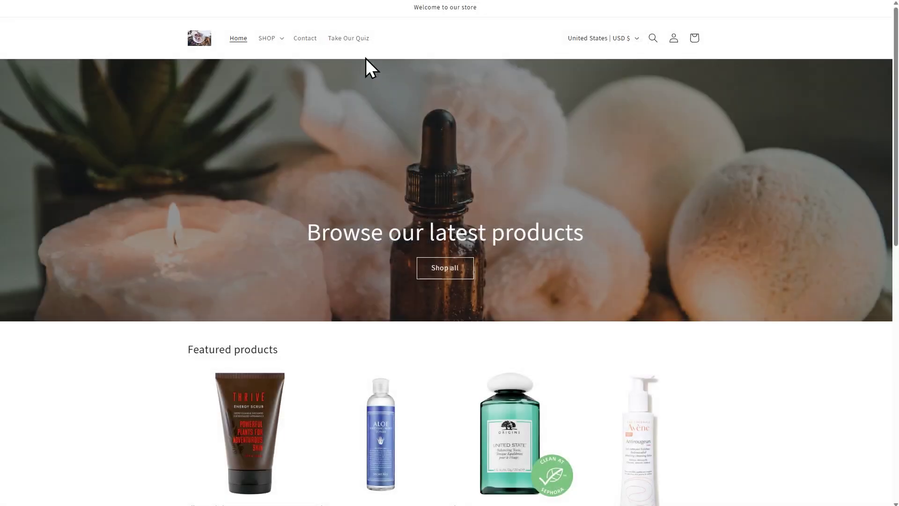
{"action": "left_click", "coordinate": [363, 41]}
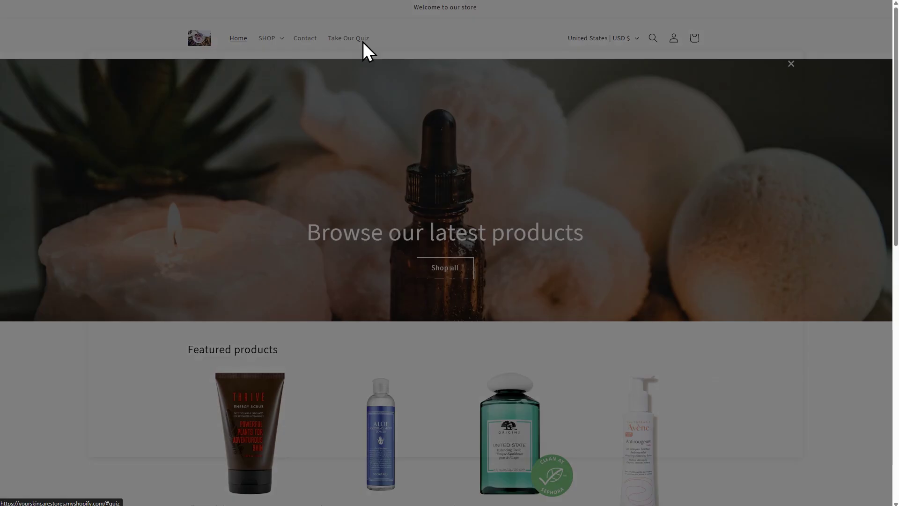
{"action": "left_click", "coordinate": [445, 324]}
Enter a name and answer each question to reach the Cleanser UP result, then view RevenueHunt's tutorial videos.
{"action": "left_click", "coordinate": [413, 247]}
{"action": "type", "text": "alew"}
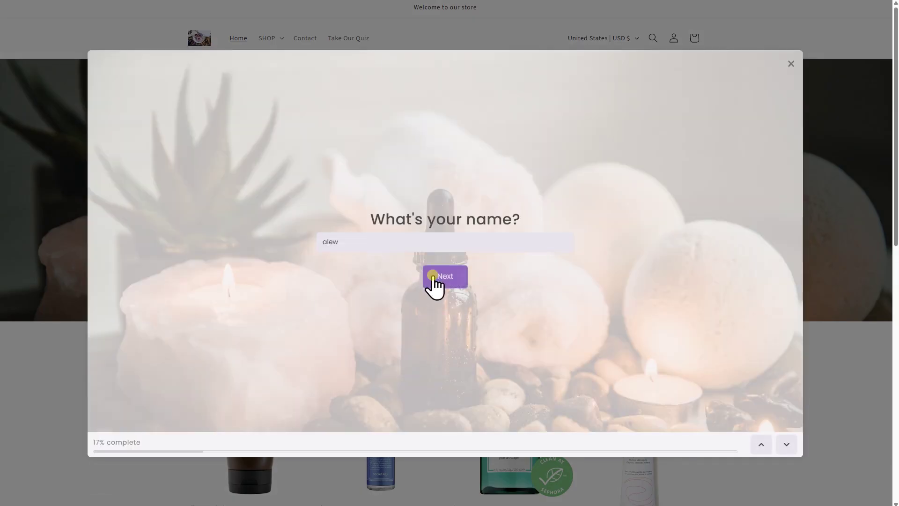
{"action": "left_click", "coordinate": [429, 276]}
{"action": "left_click", "coordinate": [374, 328]}
{"action": "left_click", "coordinate": [518, 365]}
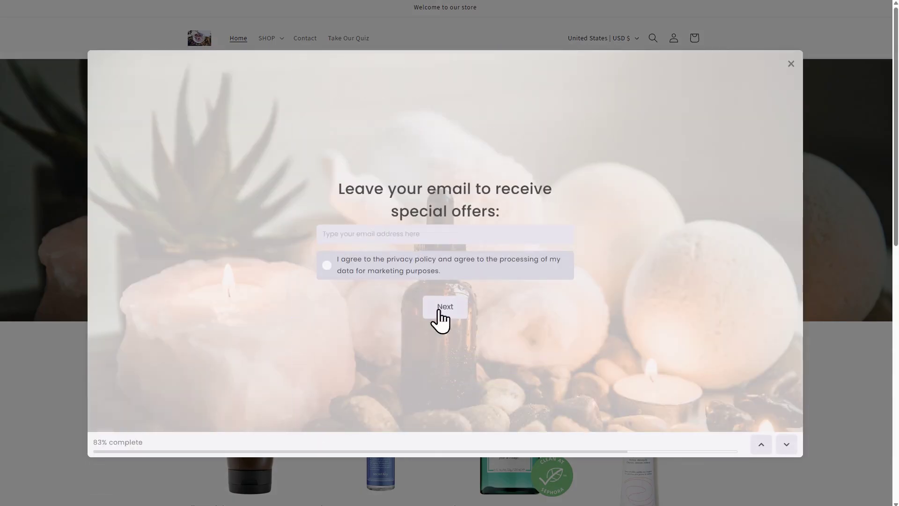
{"action": "left_click", "coordinate": [428, 318]}
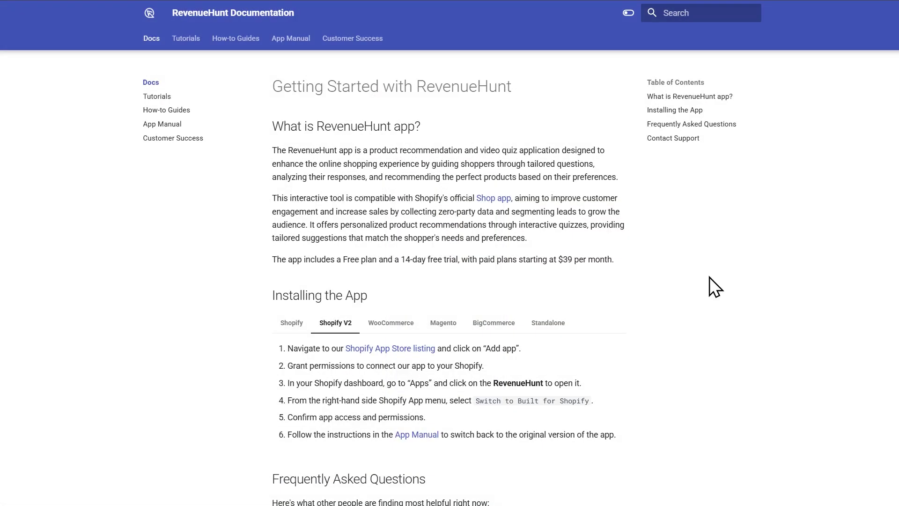
{"action": "left_click", "coordinate": [182, 39]}
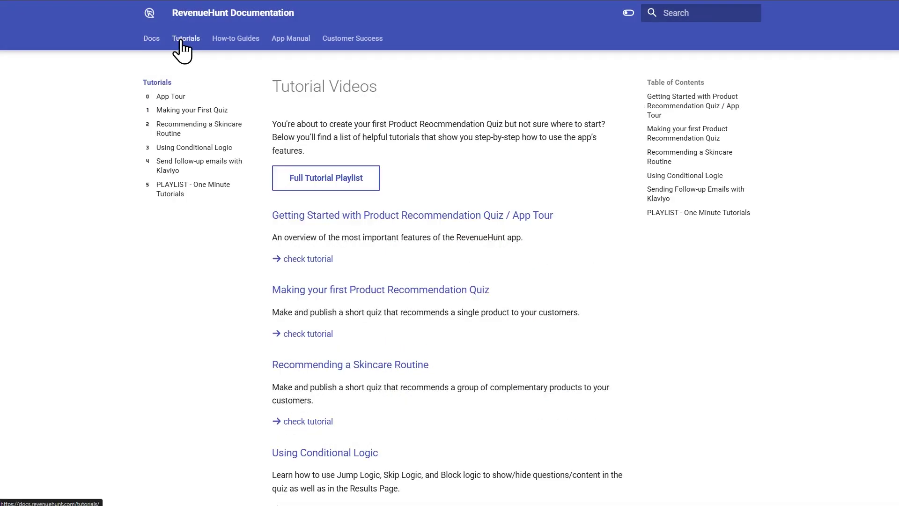